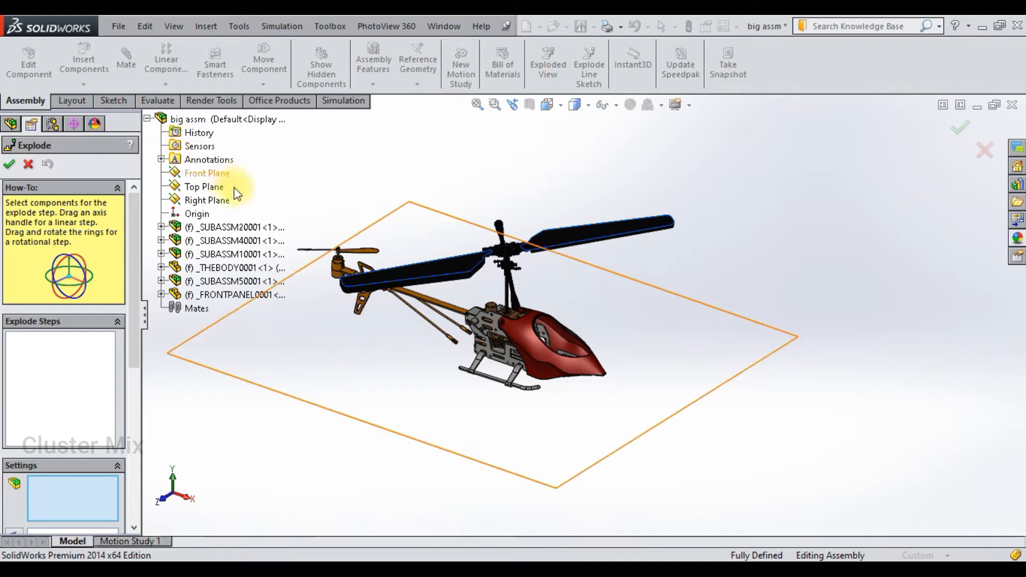
- Explode the front panel component forward along the X axis by 90 mm and finish the explode step
{"action": "left_click", "coordinate": [224, 295]}
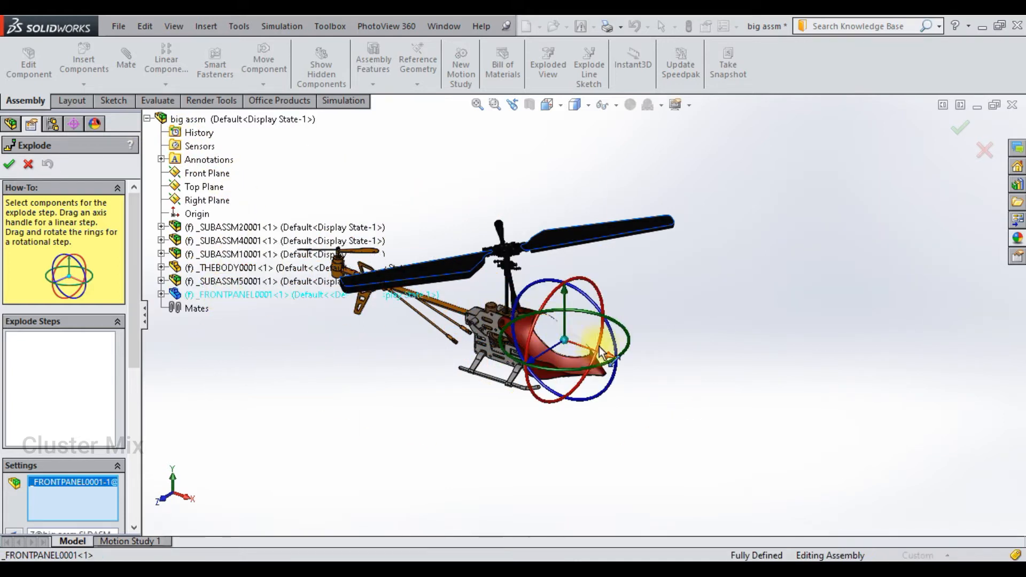
{"action": "left_click_drag", "start_coordinate": [609, 363], "coordinate": [708, 396]}
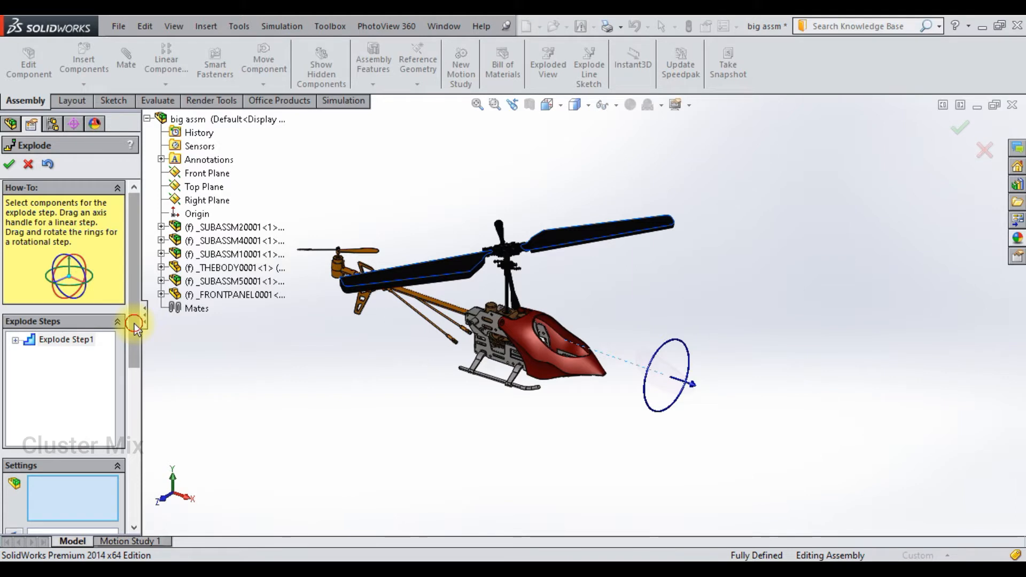
{"action": "left_click_drag", "start_coordinate": [135, 327], "coordinate": [137, 387]}
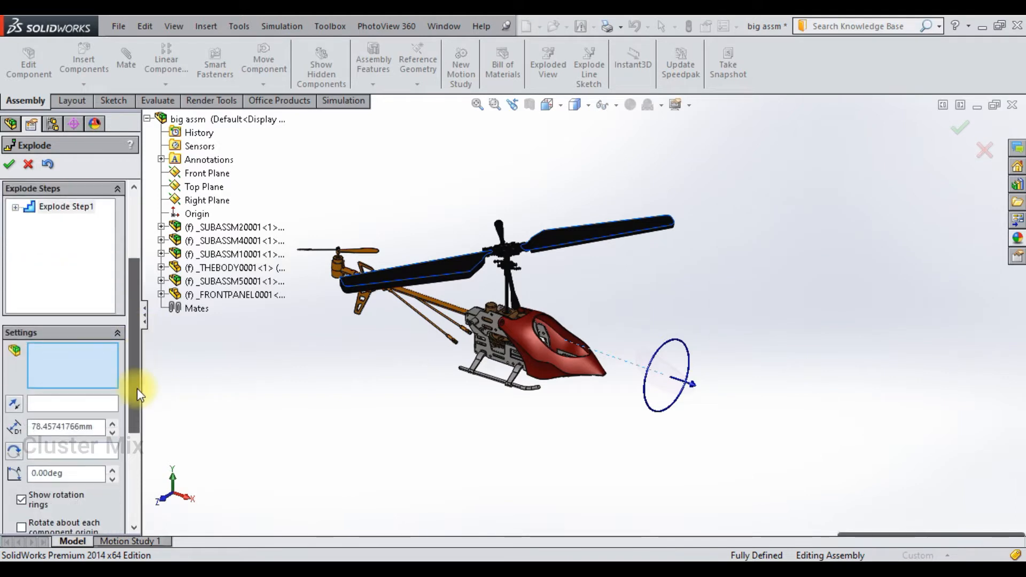
{"action": "left_click", "coordinate": [71, 427]}
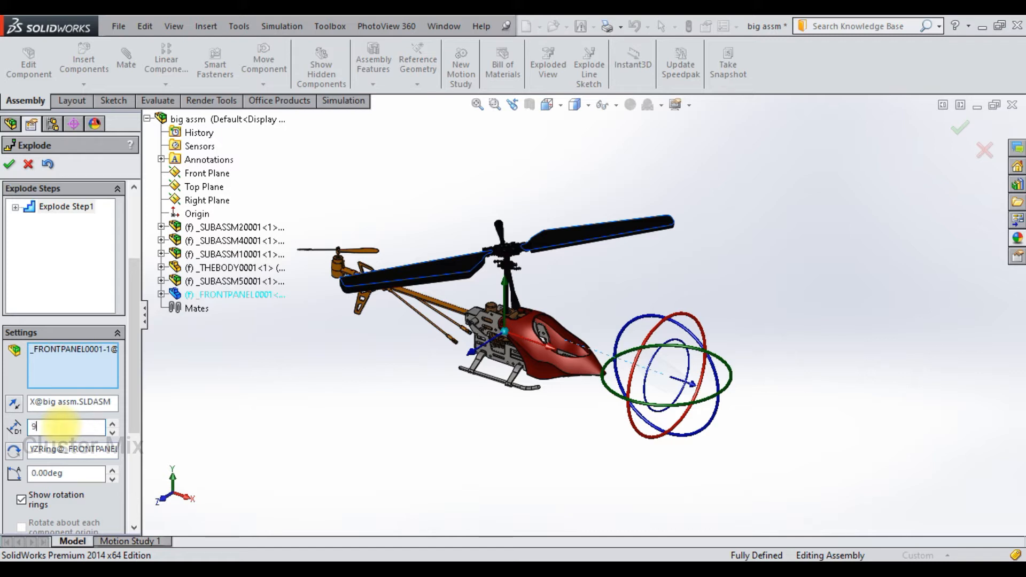
{"action": "key", "text": "Return"}
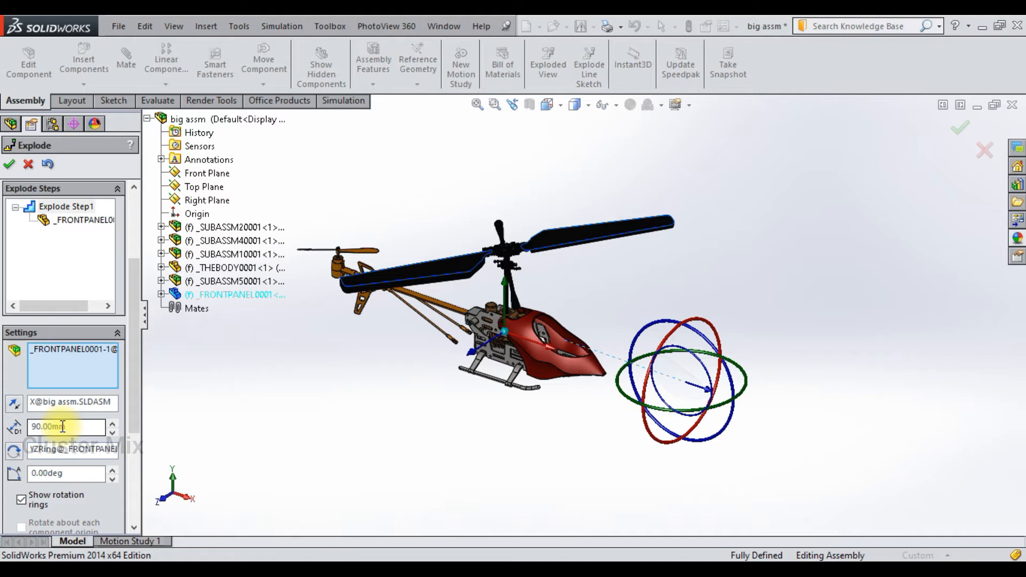
{"action": "left_click_drag", "start_coordinate": [131, 302], "coordinate": [139, 368]}
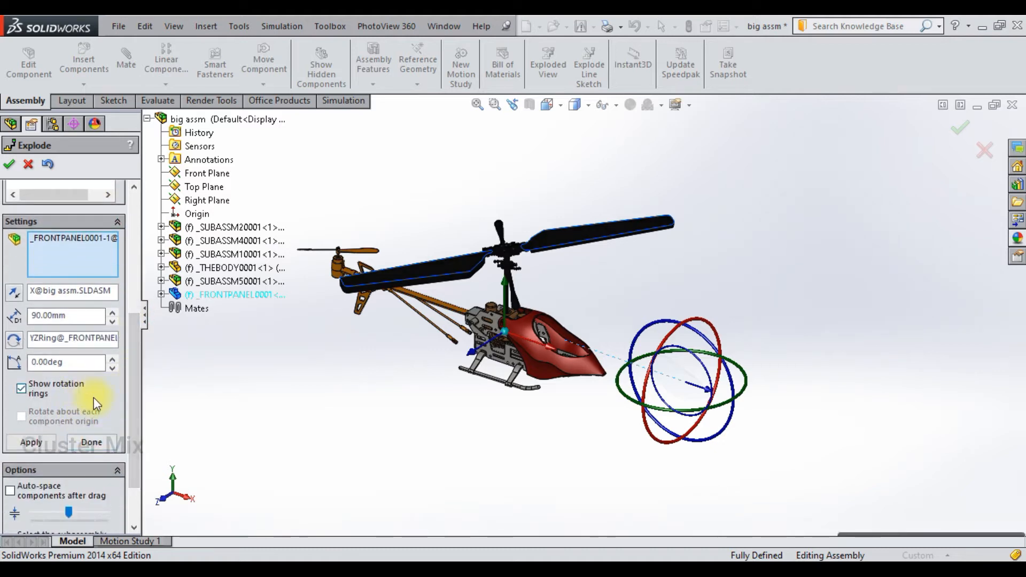
{"action": "left_click", "coordinate": [89, 441]}
- Explode the tail subassembly _SUBASSM50001 backward along the X axis by about 77 mm and finish the explode step
{"action": "left_click_drag", "start_coordinate": [133, 332], "coordinate": [129, 272]}
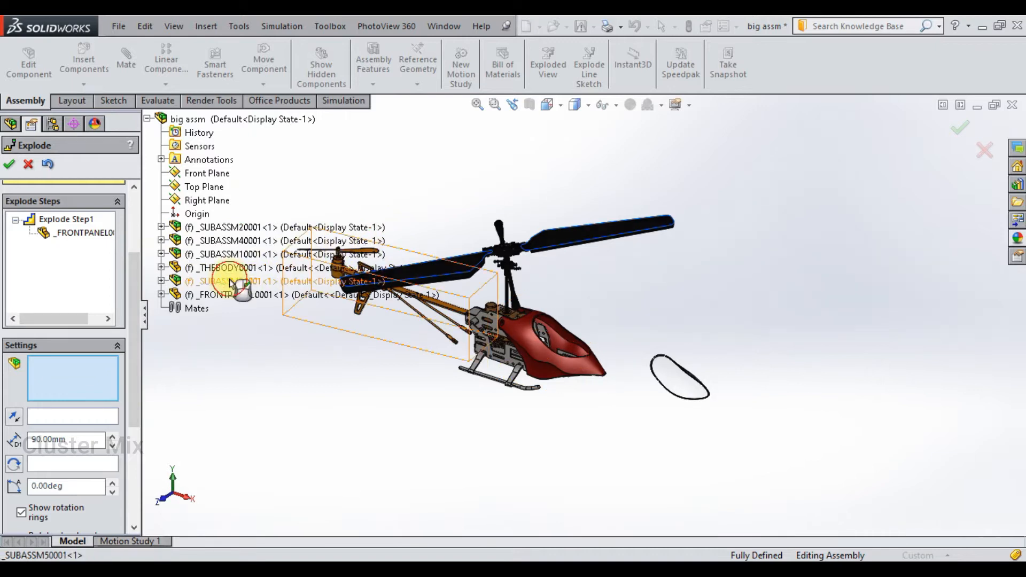
{"action": "left_click", "coordinate": [251, 280]}
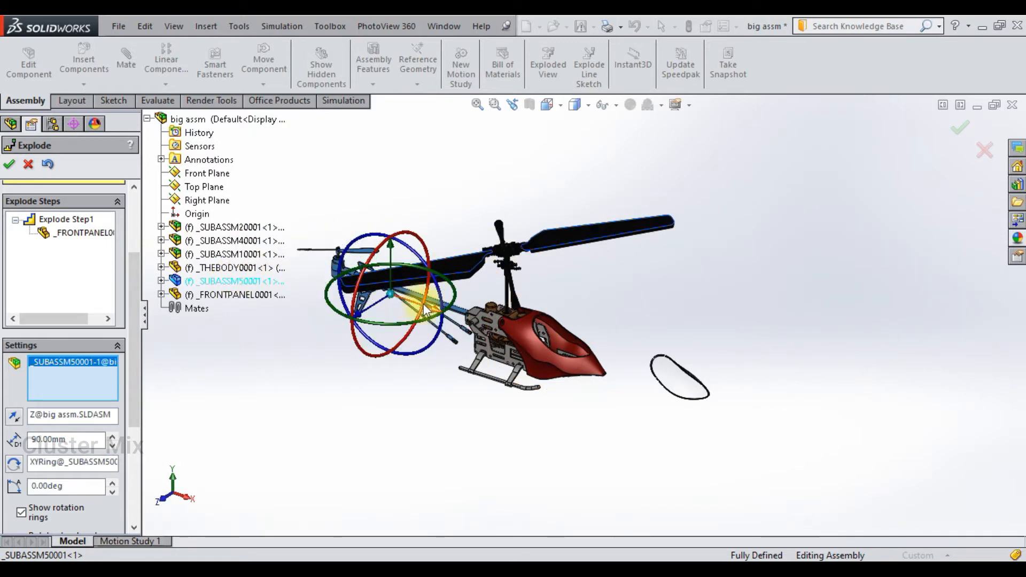
{"action": "scroll", "coordinate": [427, 298], "scroll_direction": "down", "scroll_amount": 5}
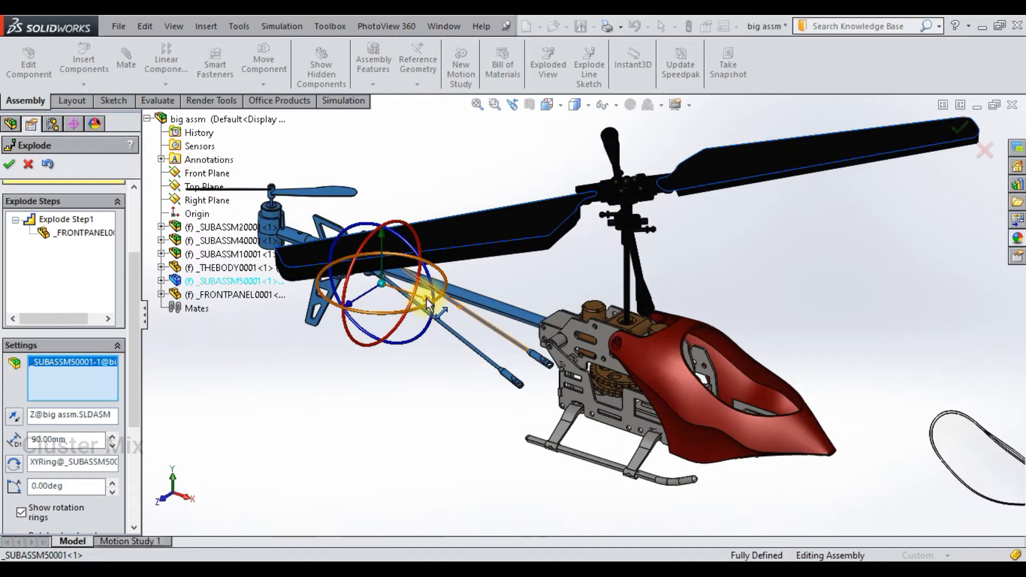
{"action": "left_click_drag", "start_coordinate": [426, 297], "coordinate": [155, 233]}
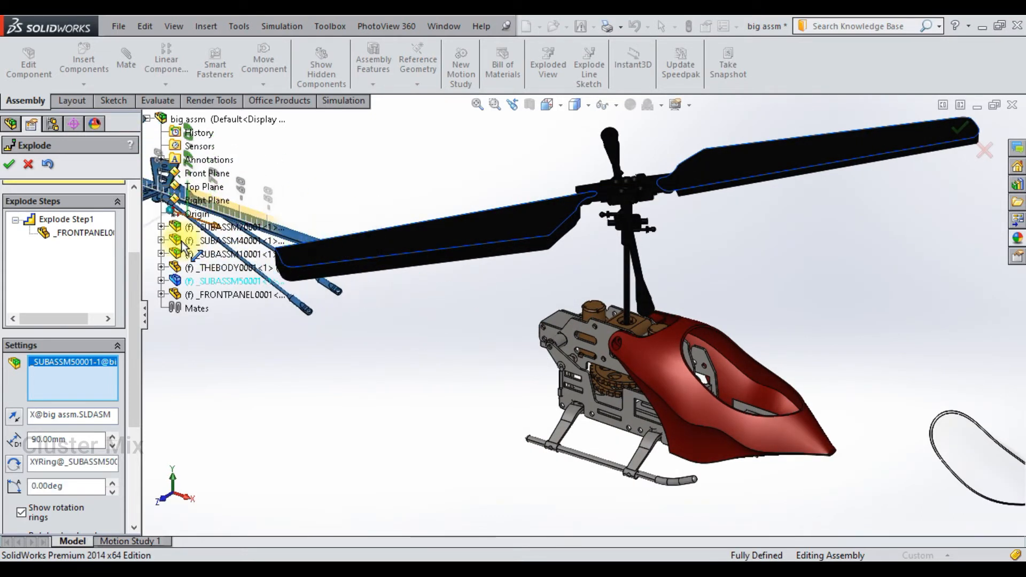
{"action": "left_click_drag", "start_coordinate": [133, 392], "coordinate": [135, 467]}
{"action": "left_click", "coordinate": [88, 437]}
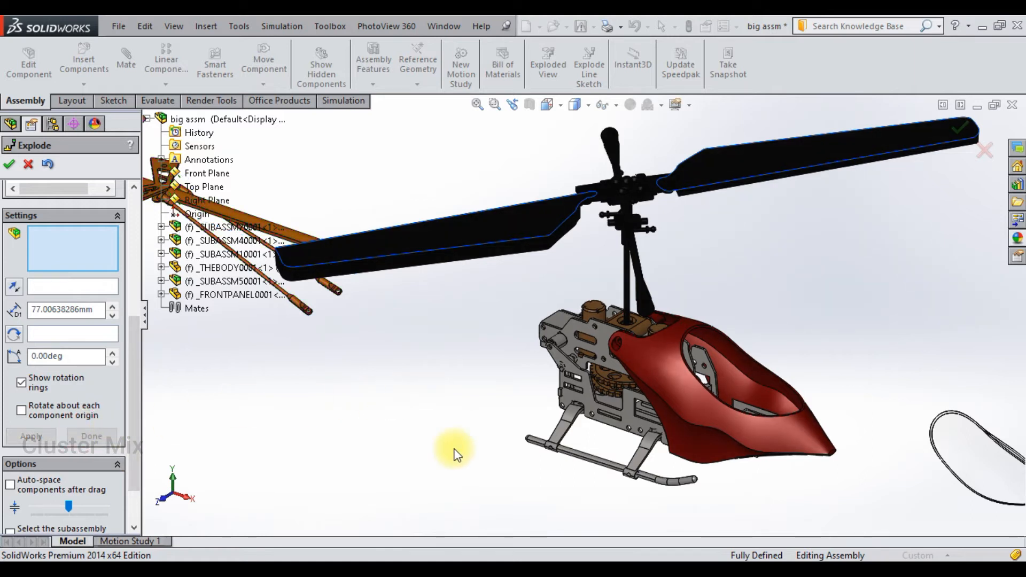
- Explode the red body component _THEBODY0001 sideways along the Z axis, away from the frame, by about 113 mm
{"action": "scroll", "coordinate": [565, 326], "scroll_direction": "up", "scroll_amount": 3}
{"action": "scroll", "coordinate": [634, 230], "scroll_direction": "down", "scroll_amount": 3}
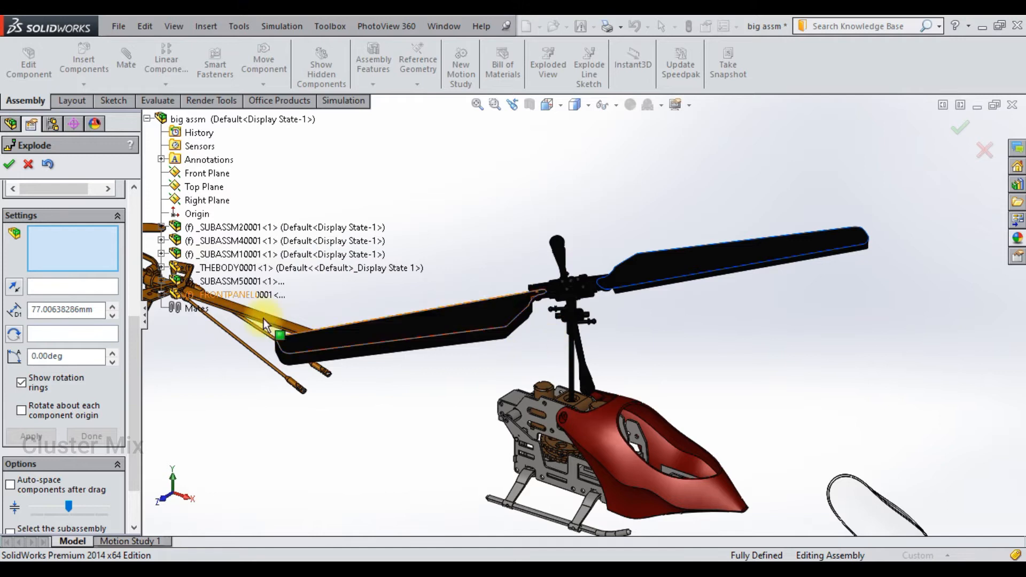
{"action": "left_click", "coordinate": [229, 269]}
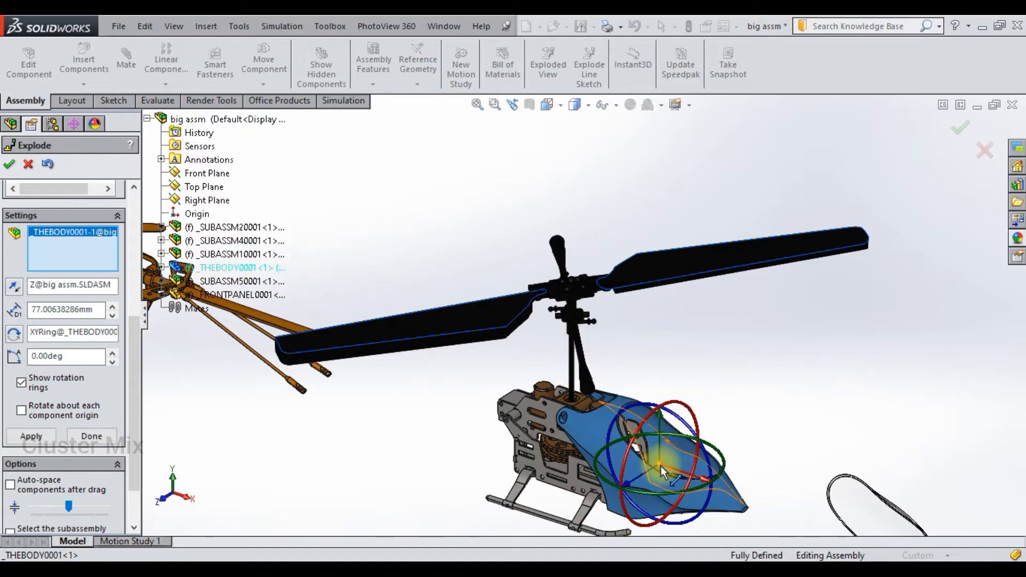
{"action": "left_click_drag", "start_coordinate": [628, 483], "coordinate": [794, 315]}
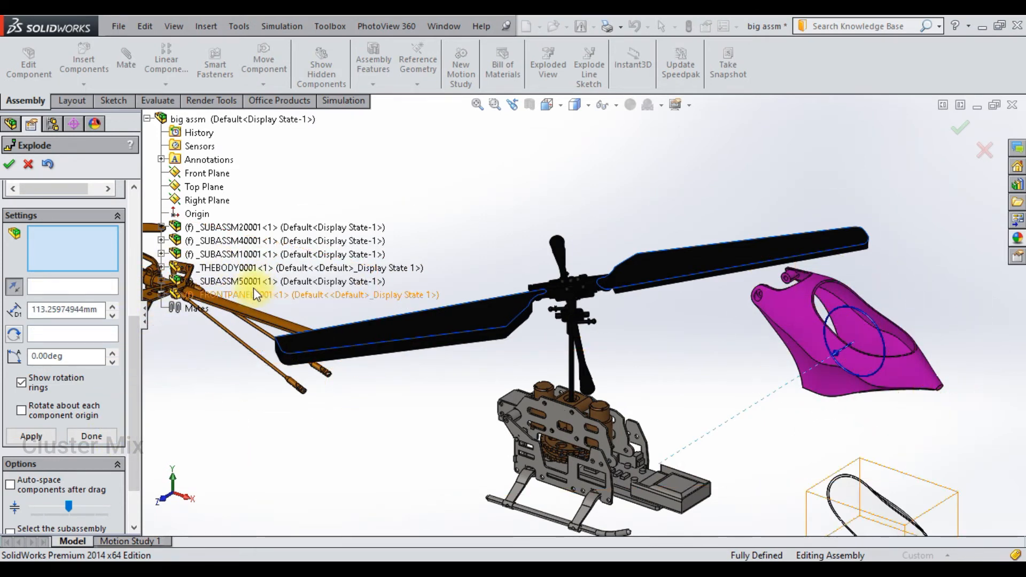
- Explode the main rotor subassembly _SUBASSM10001 upward along the Y axis by about 26 mm
{"action": "left_click", "coordinate": [248, 256]}
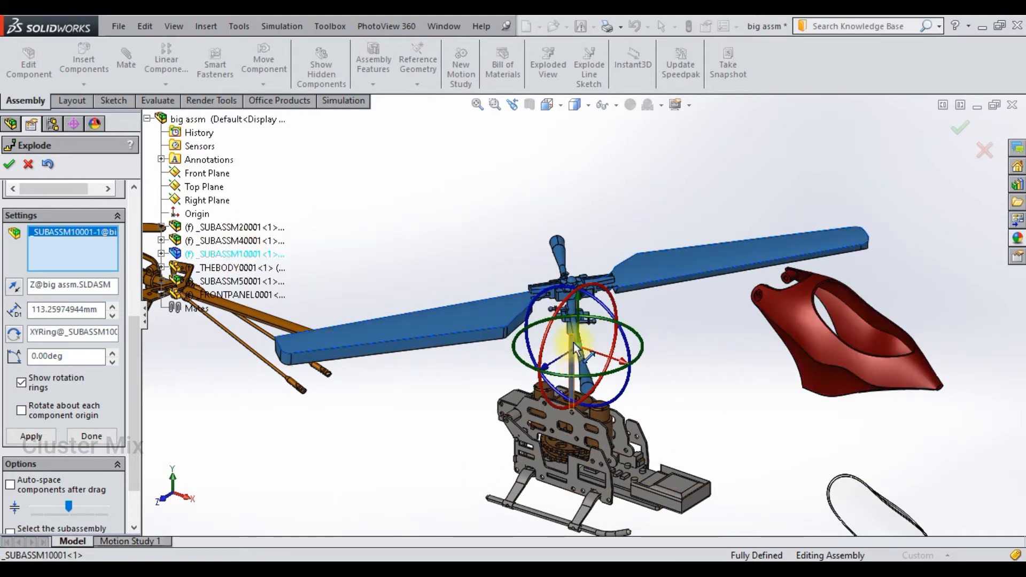
{"action": "scroll", "coordinate": [574, 363], "scroll_direction": "down", "scroll_amount": 5}
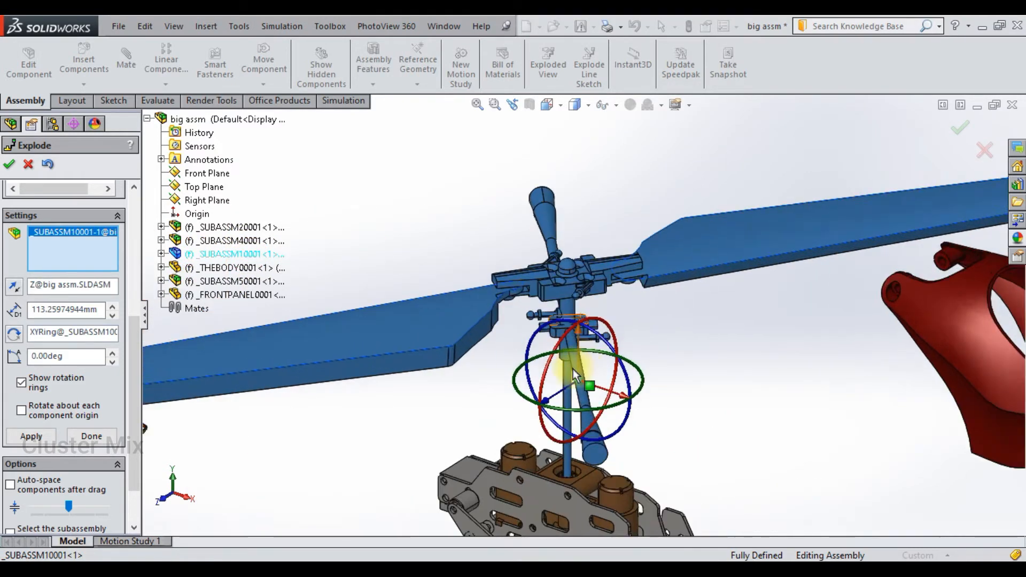
{"action": "left_click_drag", "start_coordinate": [588, 330], "coordinate": [603, 79]}
{"action": "scroll", "coordinate": [626, 351], "scroll_direction": "up", "scroll_amount": 5}
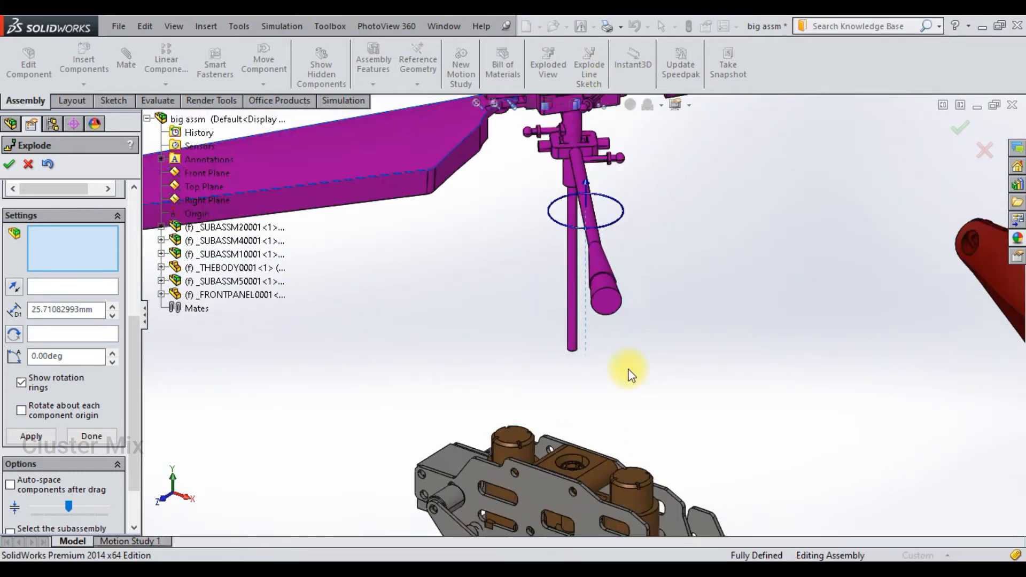
{"action": "scroll", "coordinate": [585, 214], "scroll_direction": "up", "scroll_amount": 3}
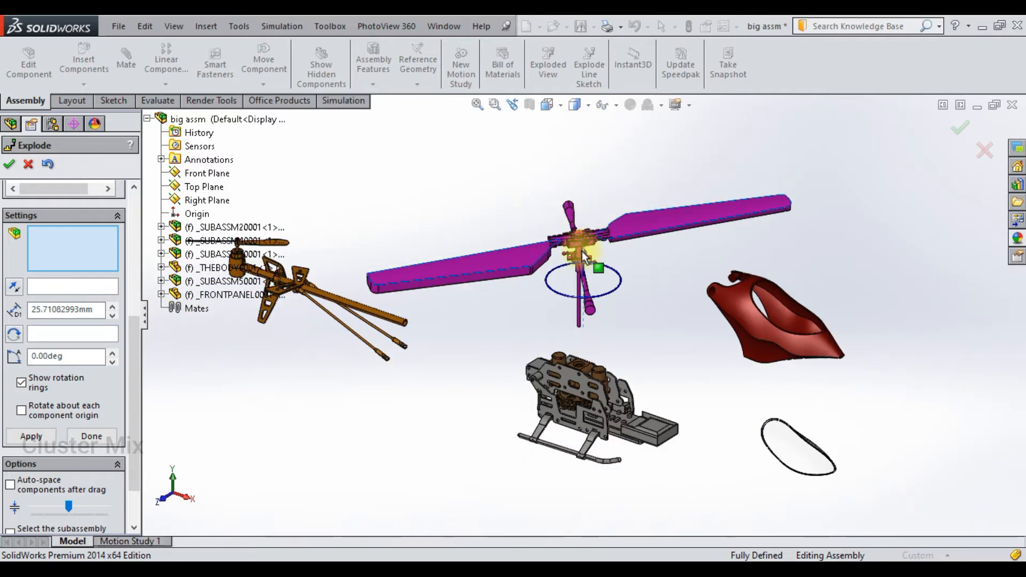
- Add a 61-degree rotation about the vertical axis to the main rotor's explode step and finish it
{"action": "scroll", "coordinate": [585, 271], "scroll_direction": "down", "scroll_amount": 5}
{"action": "left_click", "coordinate": [585, 280]}
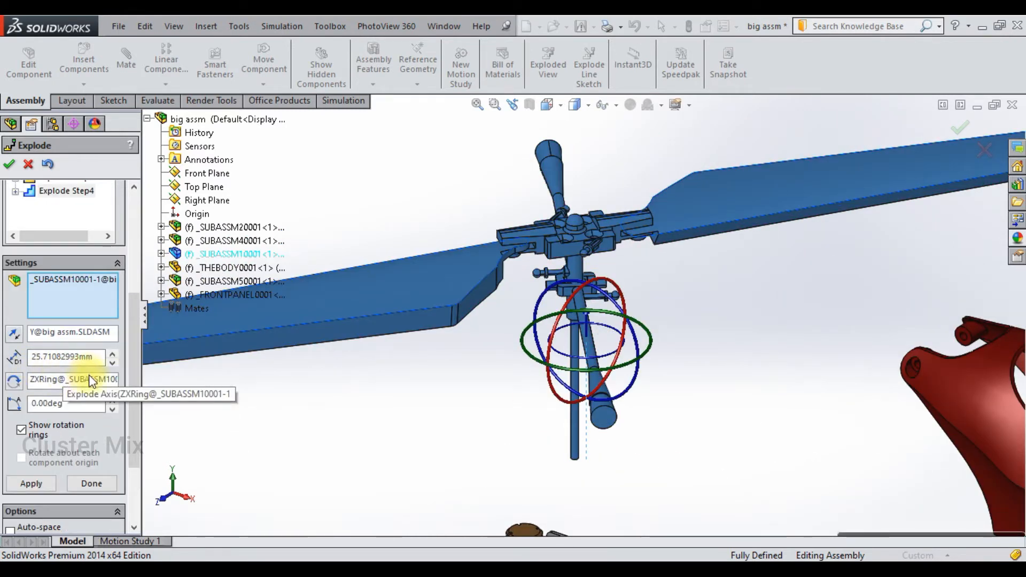
{"action": "left_click", "coordinate": [112, 400]}
{"action": "left_click", "coordinate": [112, 400]}
{"action": "left_click", "coordinate": [112, 400]}
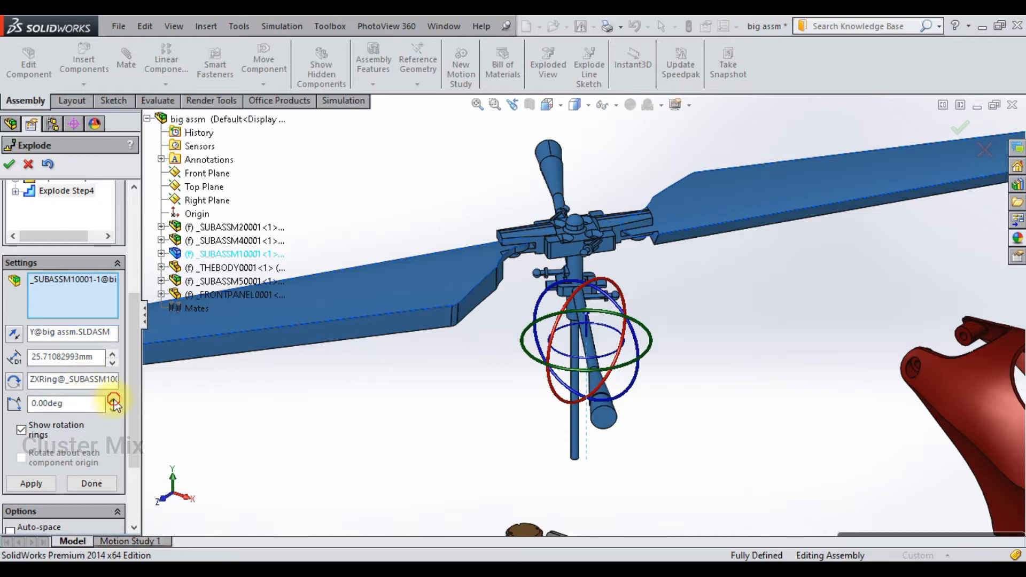
{"action": "left_click_drag", "start_coordinate": [113, 401], "coordinate": [113, 400]}
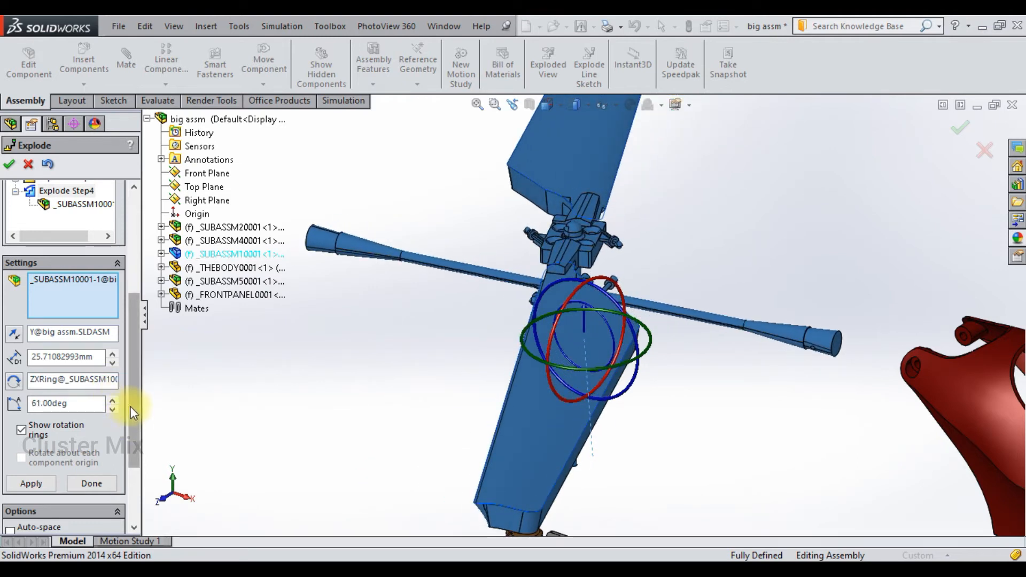
{"action": "scroll", "coordinate": [134, 377], "scroll_direction": "down", "scroll_amount": 3}
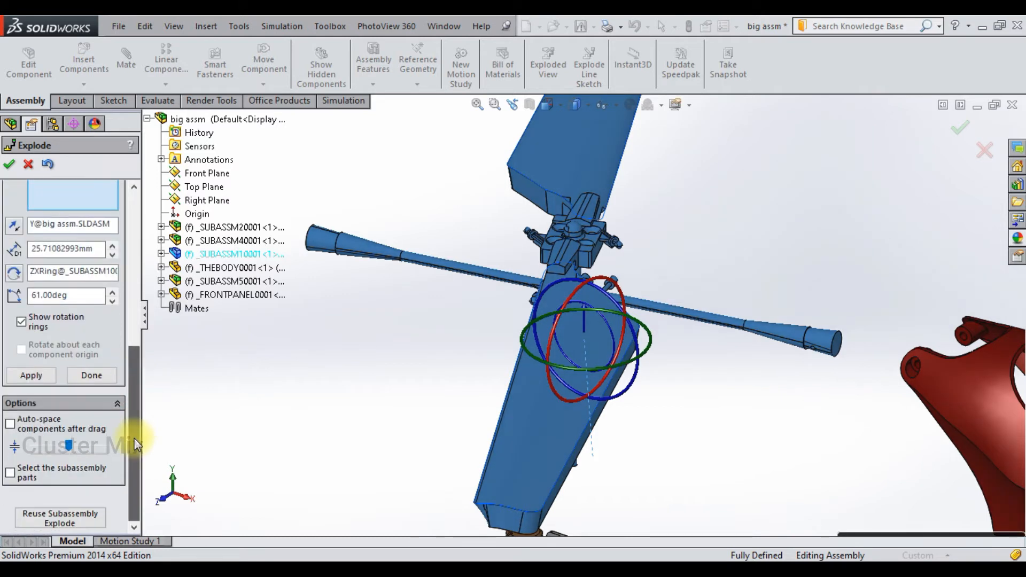
{"action": "left_click", "coordinate": [103, 374]}
- Explode the frame subassembly _SUBASSM40001 downward along the Y axis by about 47 mm and accept the exploded view
{"action": "left_click", "coordinate": [585, 325]}
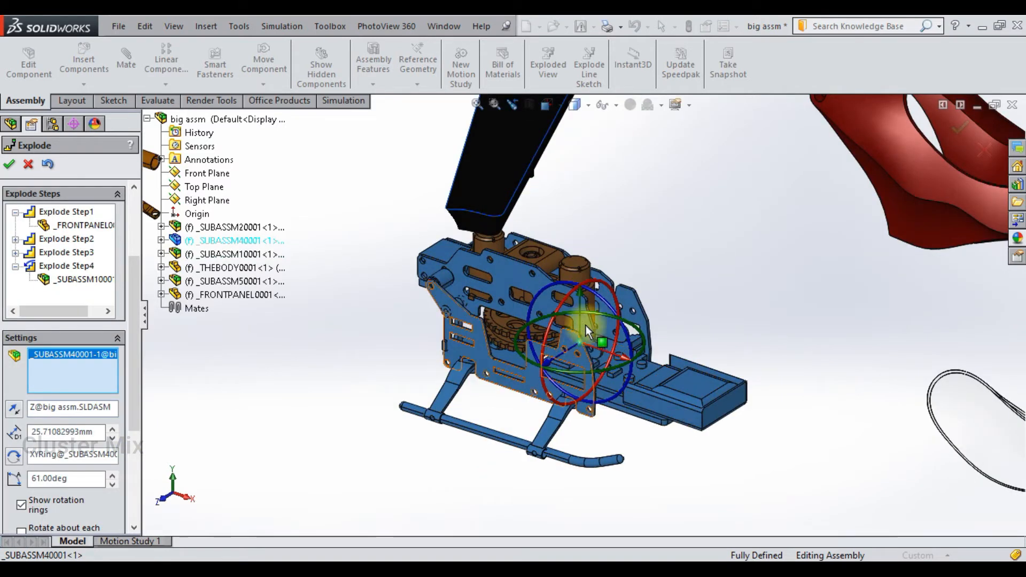
{"action": "left_click_drag", "start_coordinate": [579, 290], "coordinate": [577, 481]}
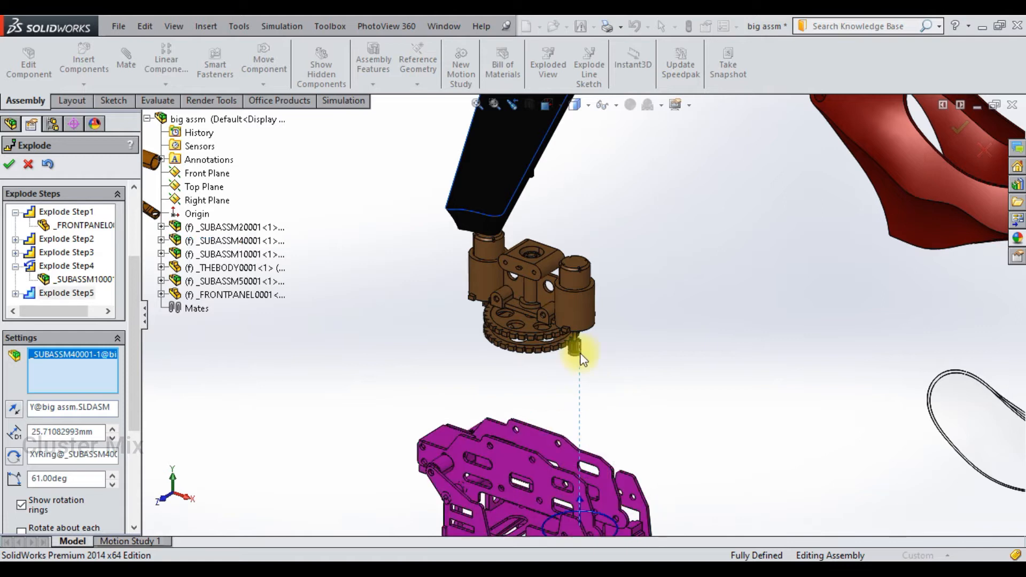
{"action": "scroll", "coordinate": [599, 315], "scroll_direction": "up", "scroll_amount": 3}
{"action": "scroll", "coordinate": [599, 317], "scroll_direction": "up", "scroll_amount": 2}
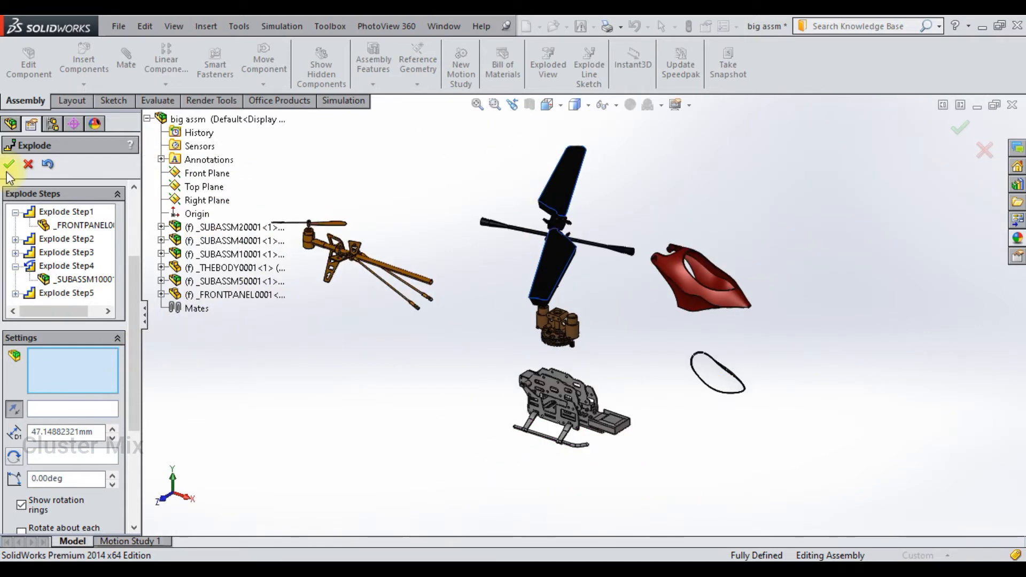
{"action": "left_click", "coordinate": [9, 170]}
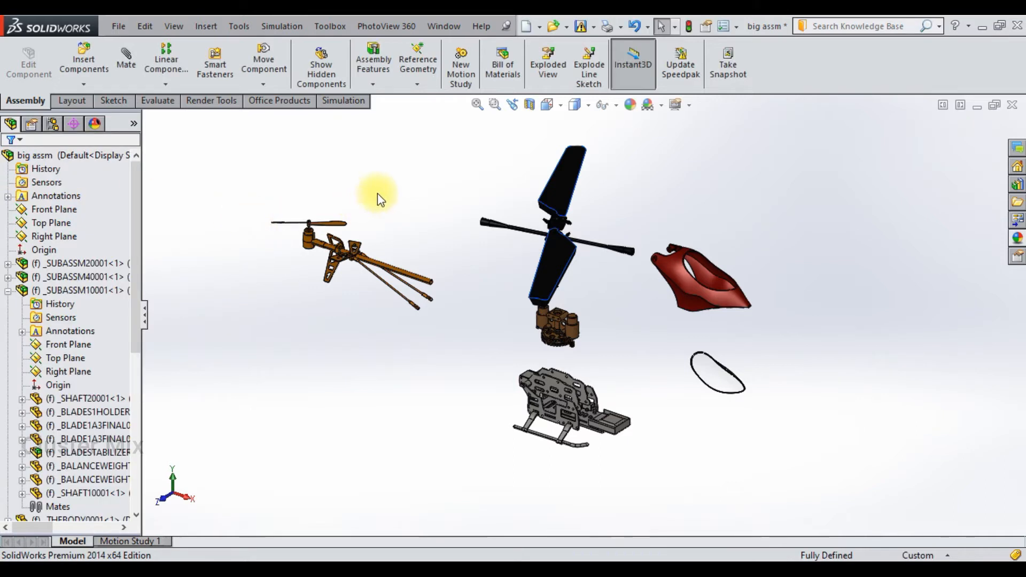
- Collapse the exploded view of the top-level assembly
{"action": "scroll", "coordinate": [542, 264], "scroll_direction": "up", "scroll_amount": 2}
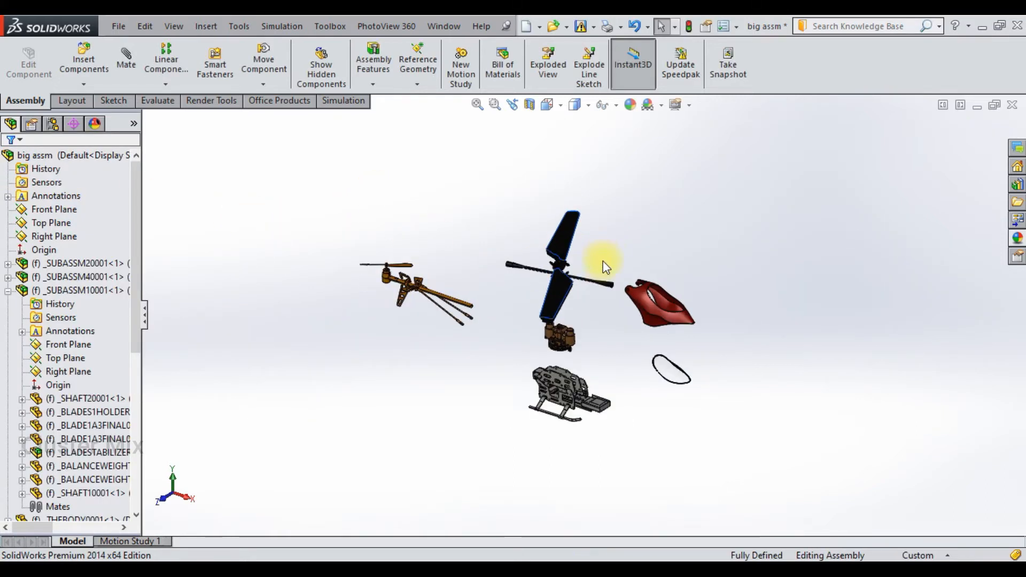
{"action": "left_click", "coordinate": [24, 156]}
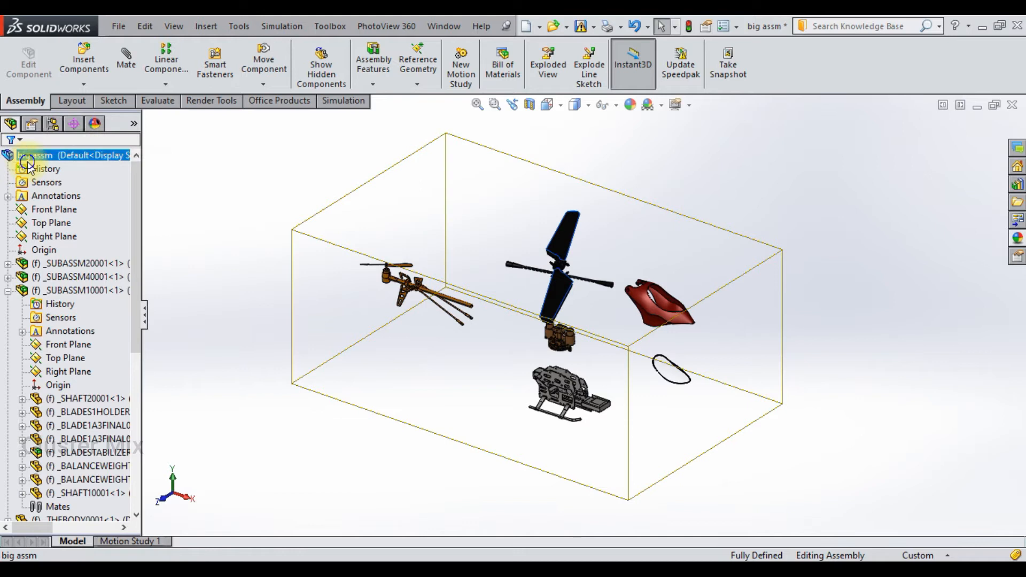
{"action": "right_click", "coordinate": [26, 159]}
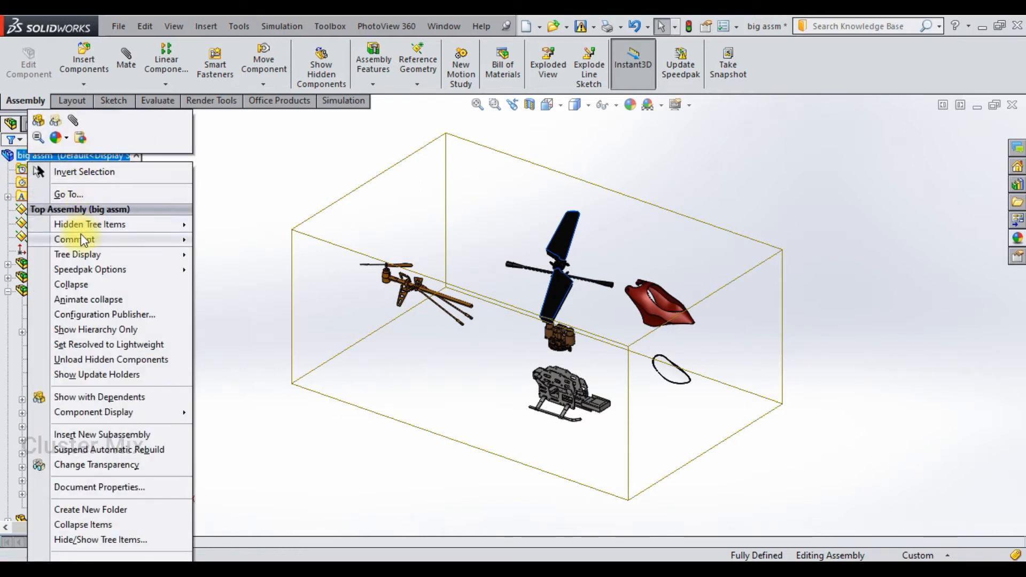
{"action": "left_click", "coordinate": [85, 284]}
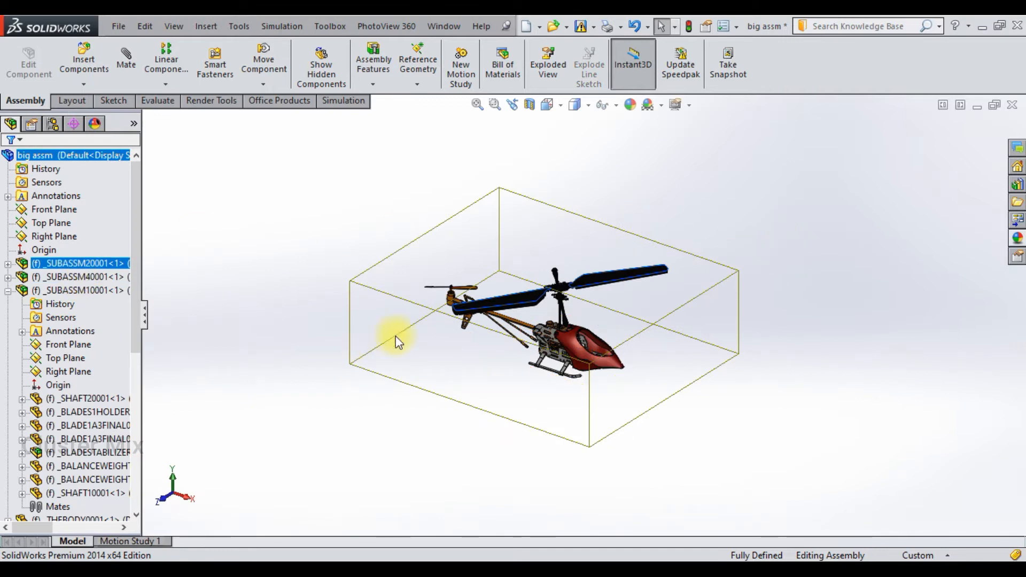
- Show the top-level assembly exploded again, and return it to its collapsed state
{"action": "right_click", "coordinate": [79, 156]}
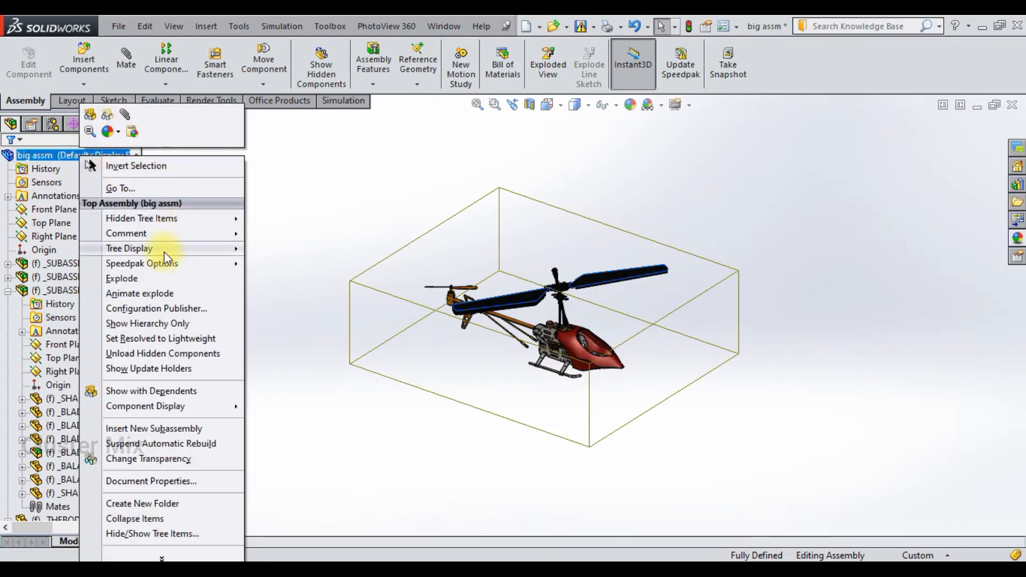
{"action": "left_click", "coordinate": [122, 278]}
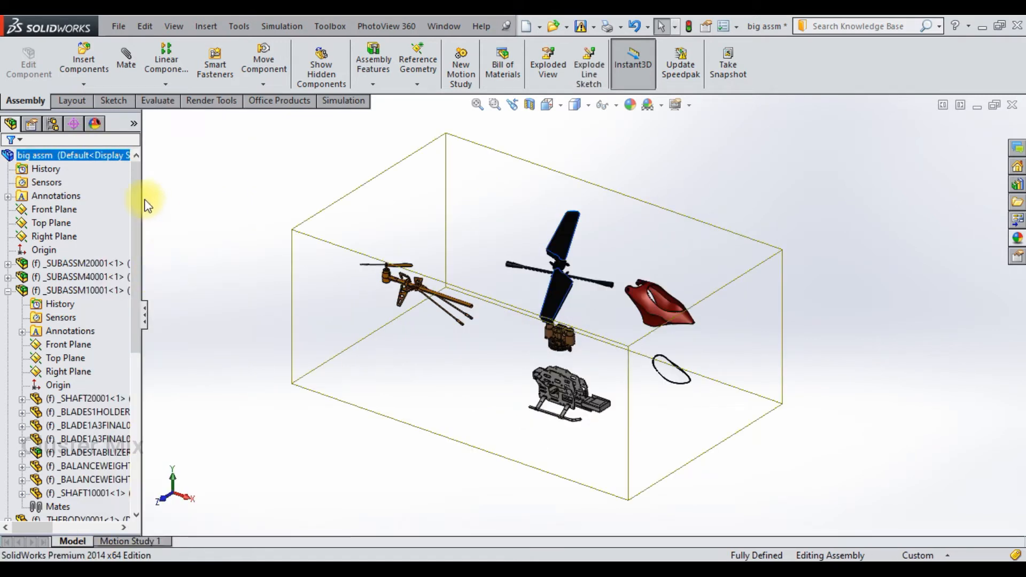
{"action": "right_click", "coordinate": [101, 154]}
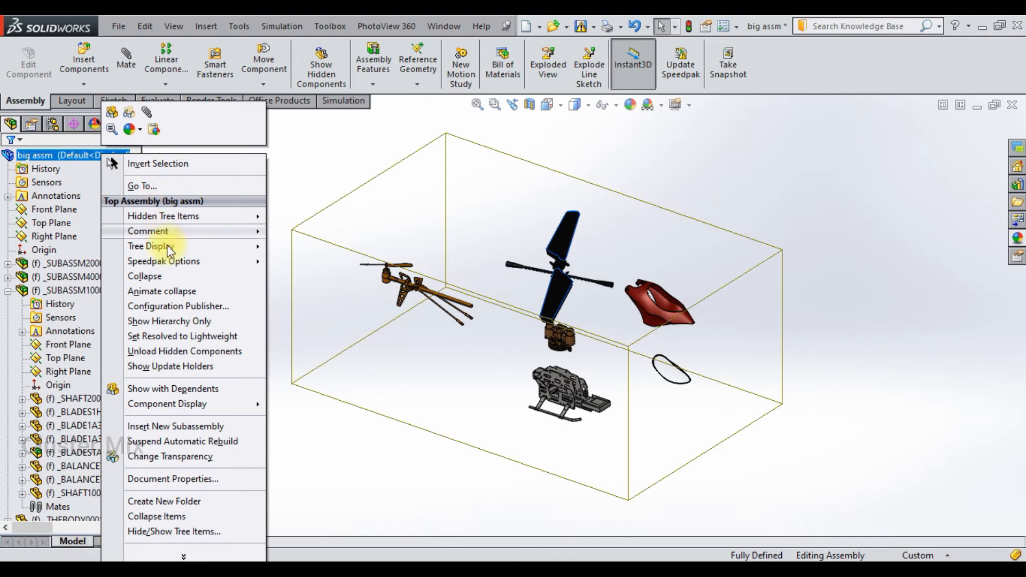
{"action": "left_click", "coordinate": [159, 276]}
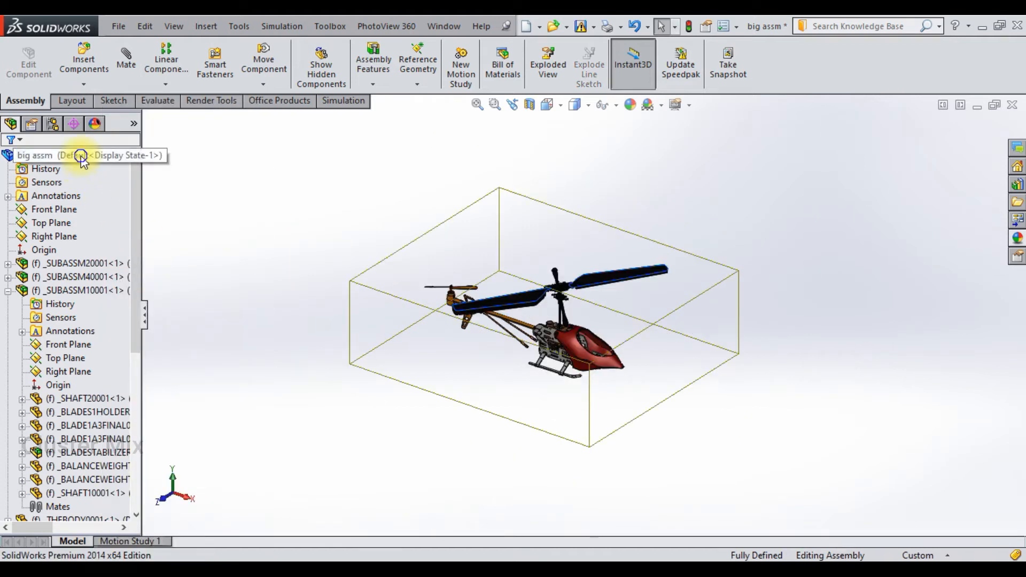
- Play the top-level assembly's explode animation in a loop at half speed, switch it to double speed, and end the playback
{"action": "right_click", "coordinate": [81, 155]}
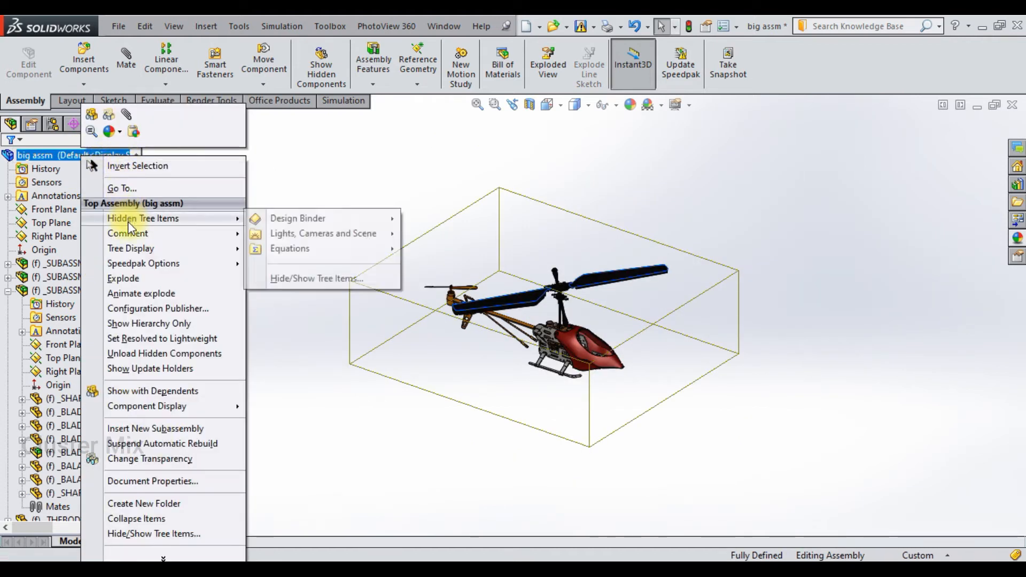
{"action": "left_click", "coordinate": [136, 293]}
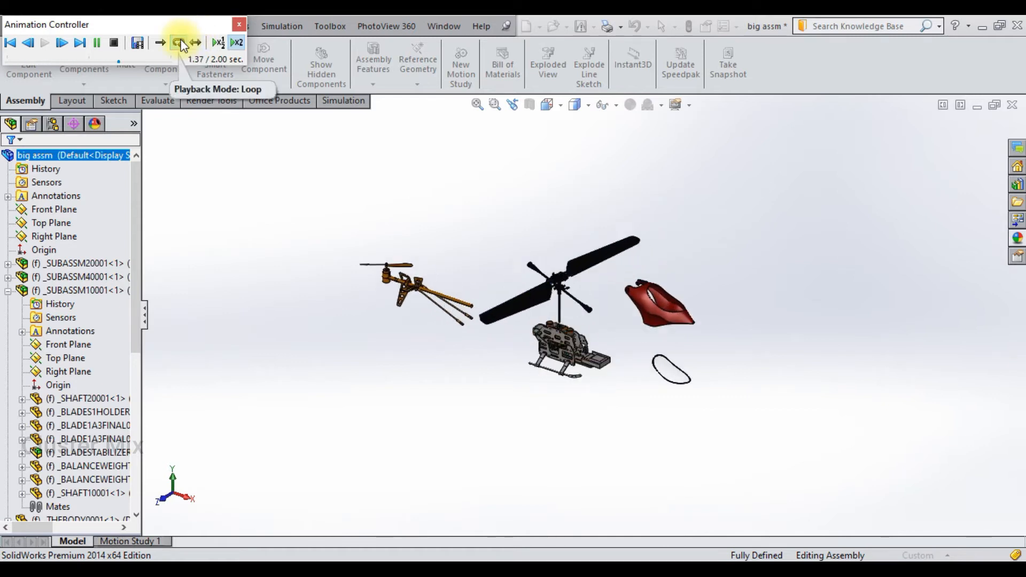
{"action": "left_click", "coordinate": [217, 43]}
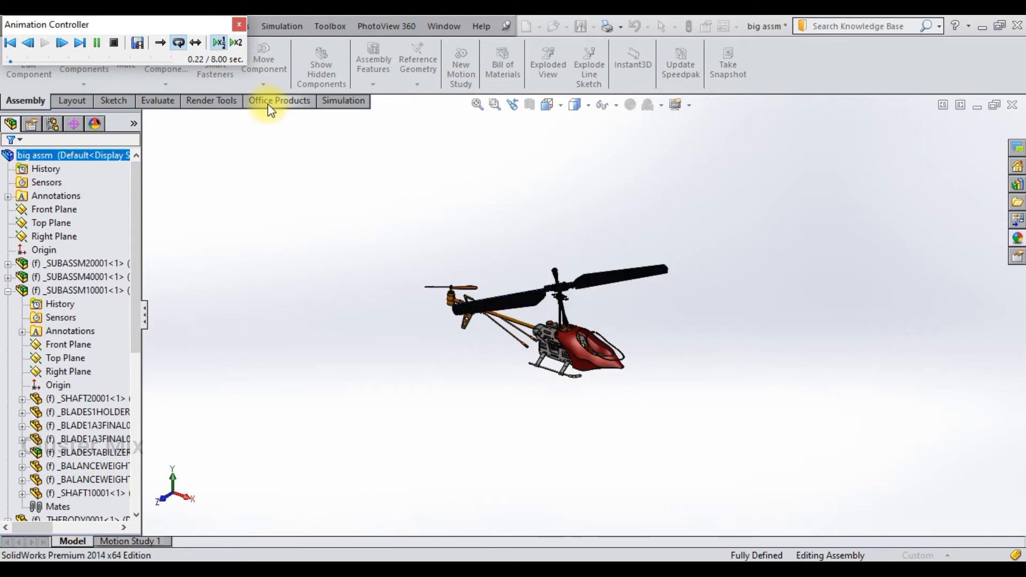
{"action": "scroll", "coordinate": [568, 344], "scroll_direction": "down", "scroll_amount": 3}
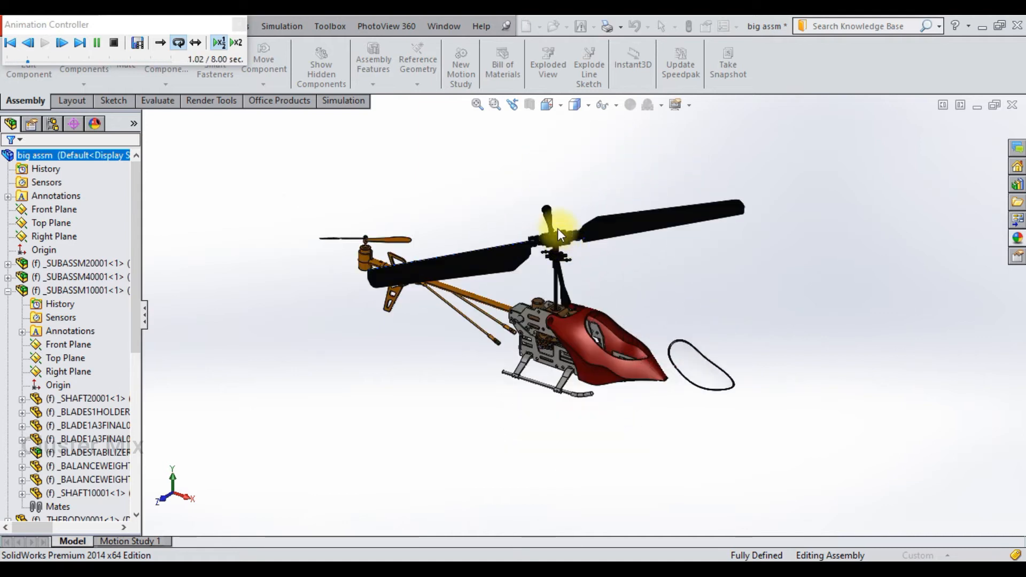
{"action": "left_click", "coordinate": [238, 39]}
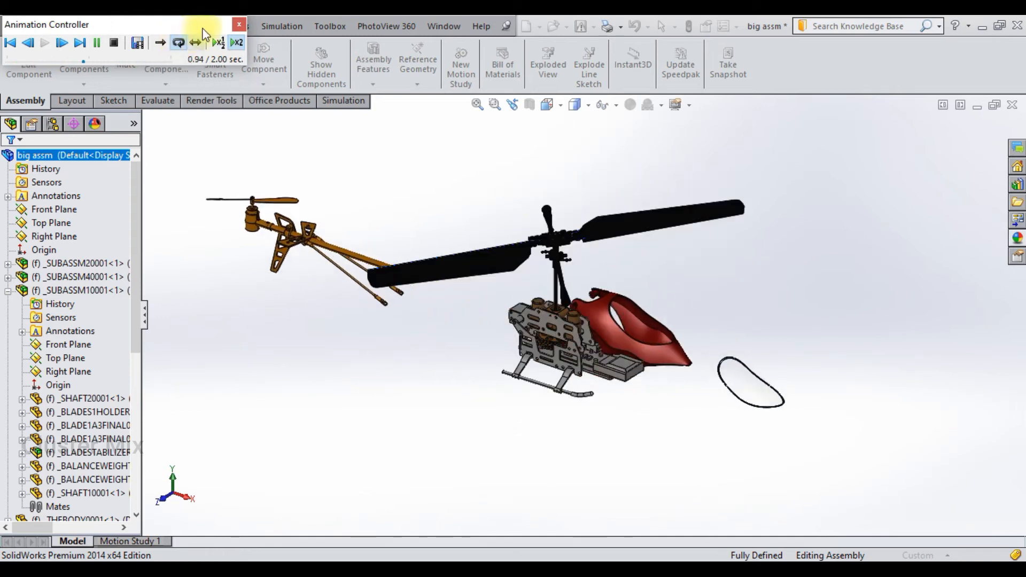
{"action": "left_click", "coordinate": [239, 25]}
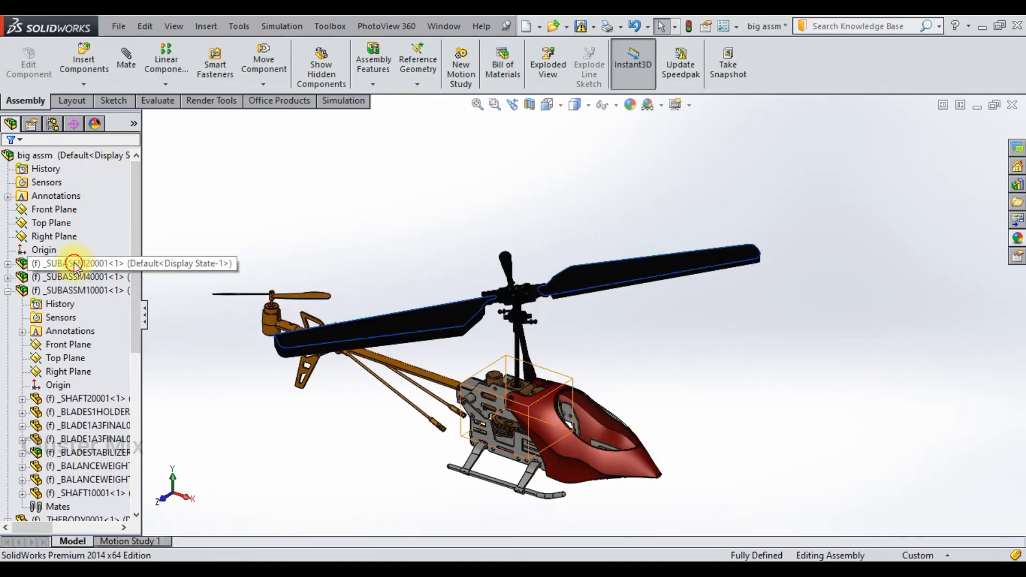
- Open the tail subassembly _SUBASSM50001 in its own window
{"action": "left_click", "coordinate": [74, 263]}
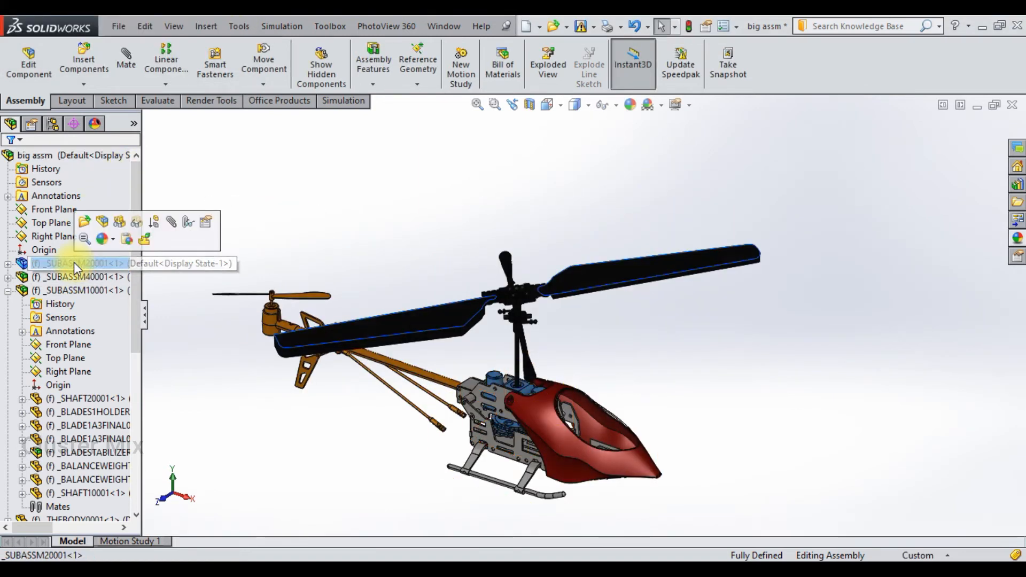
{"action": "left_click", "coordinate": [104, 291]}
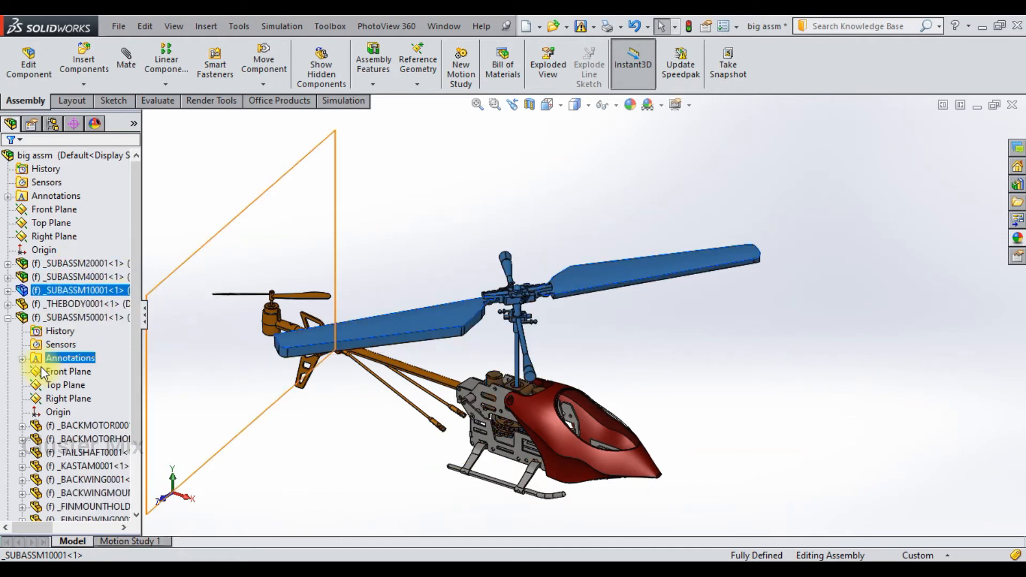
{"action": "left_click", "coordinate": [7, 317]}
{"action": "left_click", "coordinate": [63, 316]}
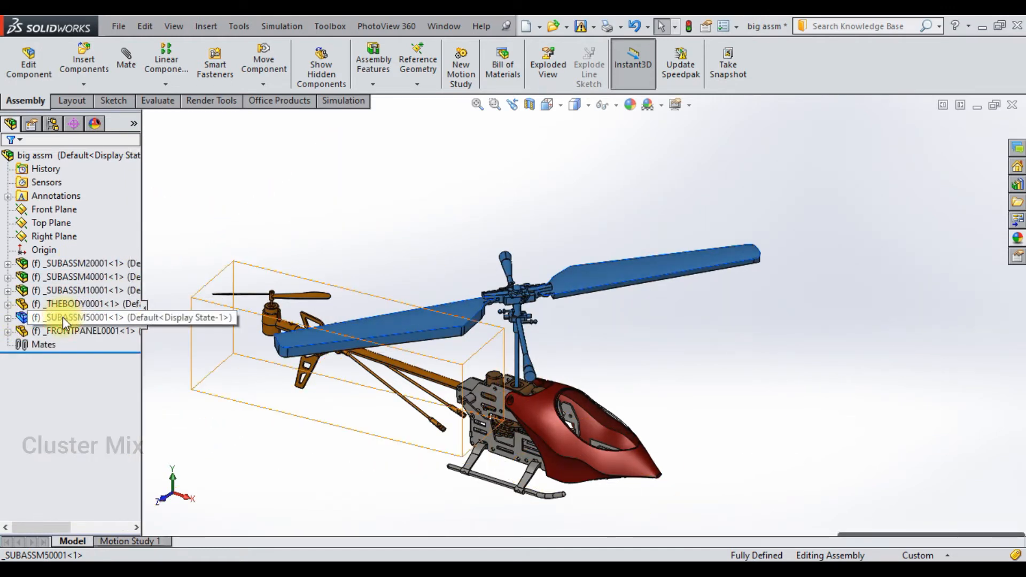
{"action": "left_click", "coordinate": [63, 304], "text": "ctrl"}
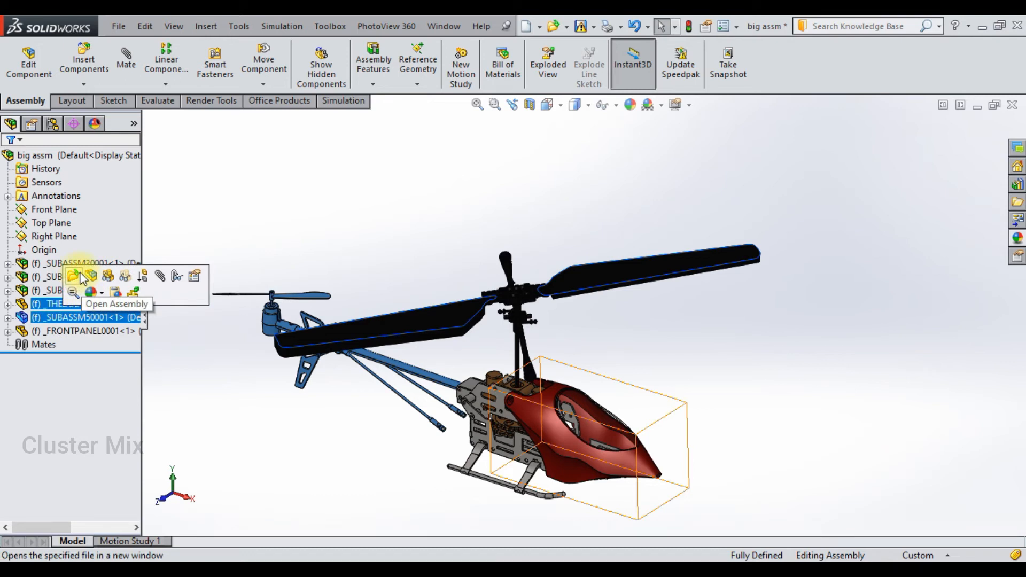
{"action": "left_click", "coordinate": [74, 276]}
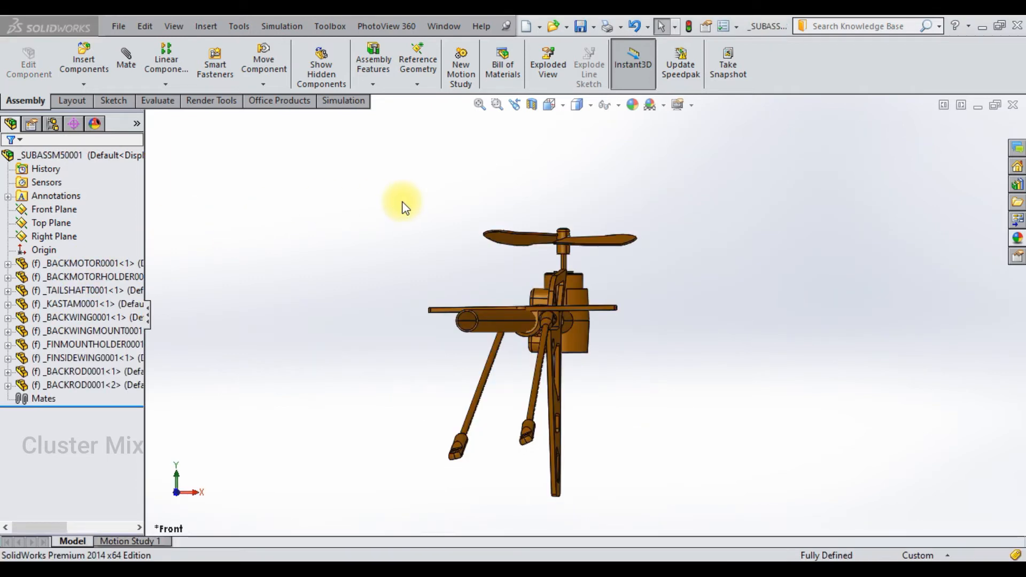
- Start an exploded view of the tail subassembly and explode the propeller _KASTAM0001 upward along the Y axis by about 12 mm
{"action": "scroll", "coordinate": [653, 330], "scroll_direction": "up", "scroll_amount": 4}
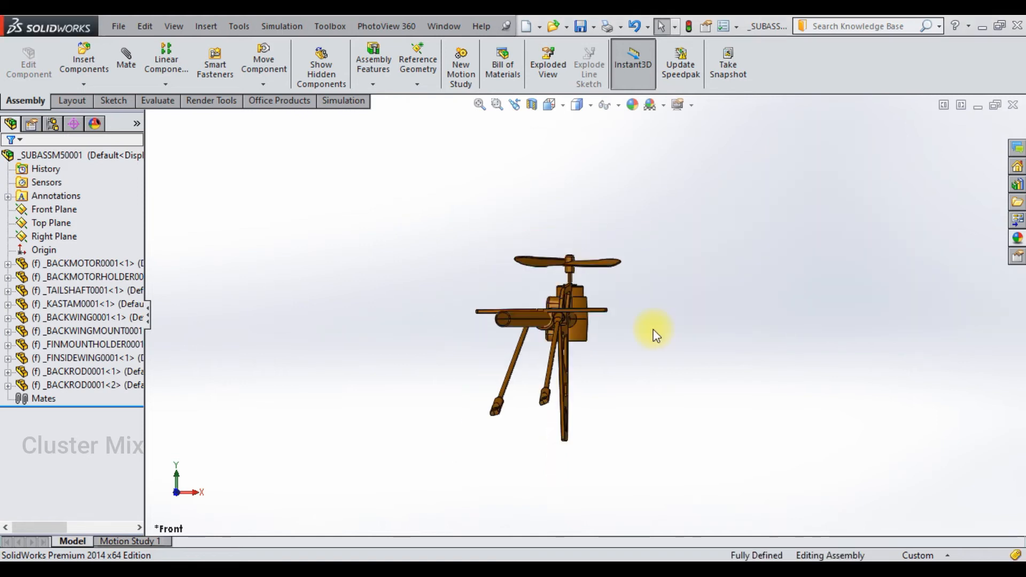
{"action": "middle_click_drag", "start_coordinate": [551, 322], "coordinate": [527, 308]}
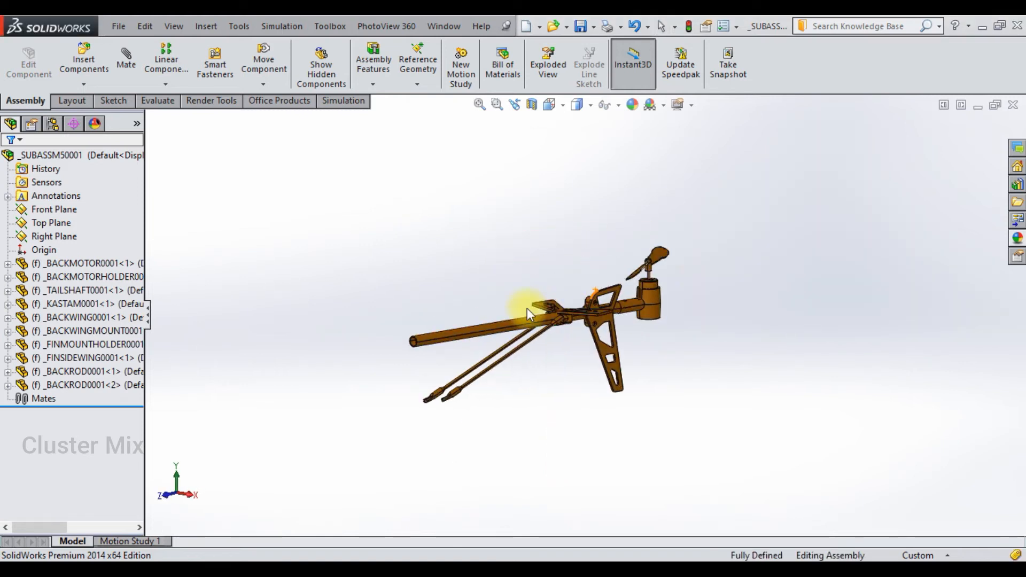
{"action": "scroll", "coordinate": [723, 258], "scroll_direction": "down", "scroll_amount": 3}
{"action": "scroll", "coordinate": [680, 272], "scroll_direction": "up", "scroll_amount": 4}
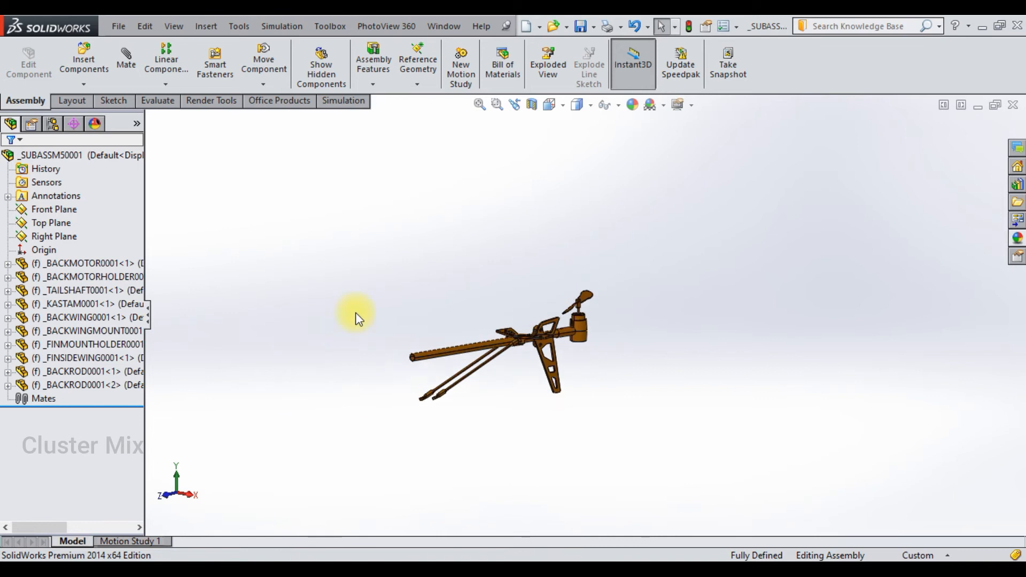
{"action": "scroll", "coordinate": [527, 344], "scroll_direction": "down", "scroll_amount": 4}
{"action": "left_click", "coordinate": [541, 49]}
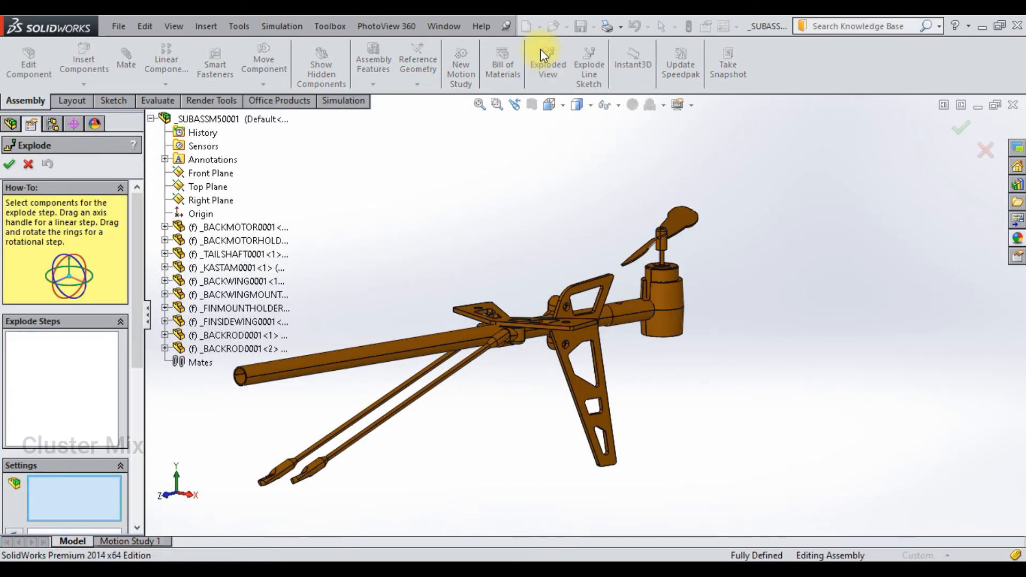
{"action": "left_click_drag", "start_coordinate": [140, 323], "coordinate": [145, 367]}
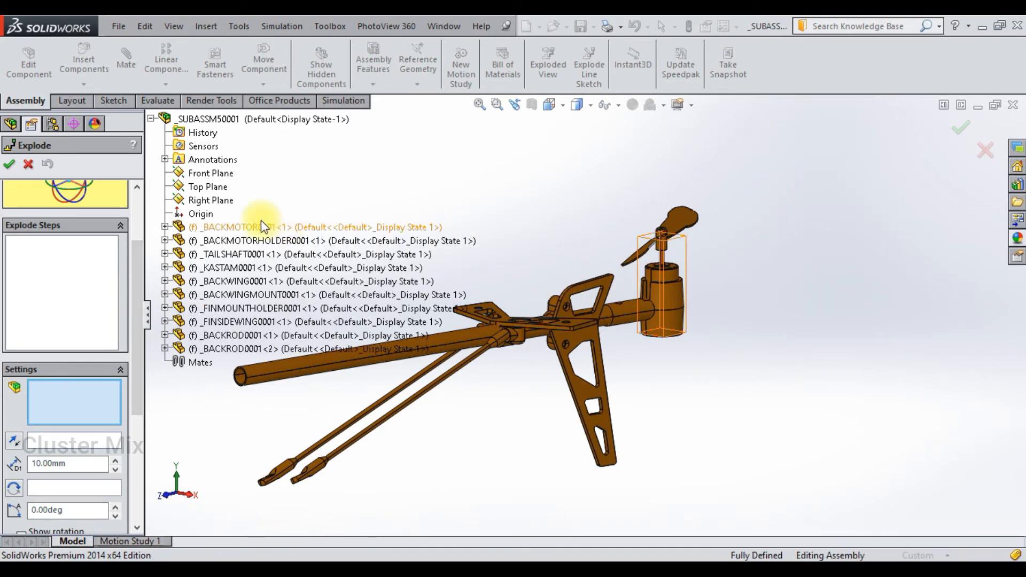
{"action": "left_click", "coordinate": [261, 262]}
{"action": "left_click_drag", "start_coordinate": [662, 188], "coordinate": [662, 113]}
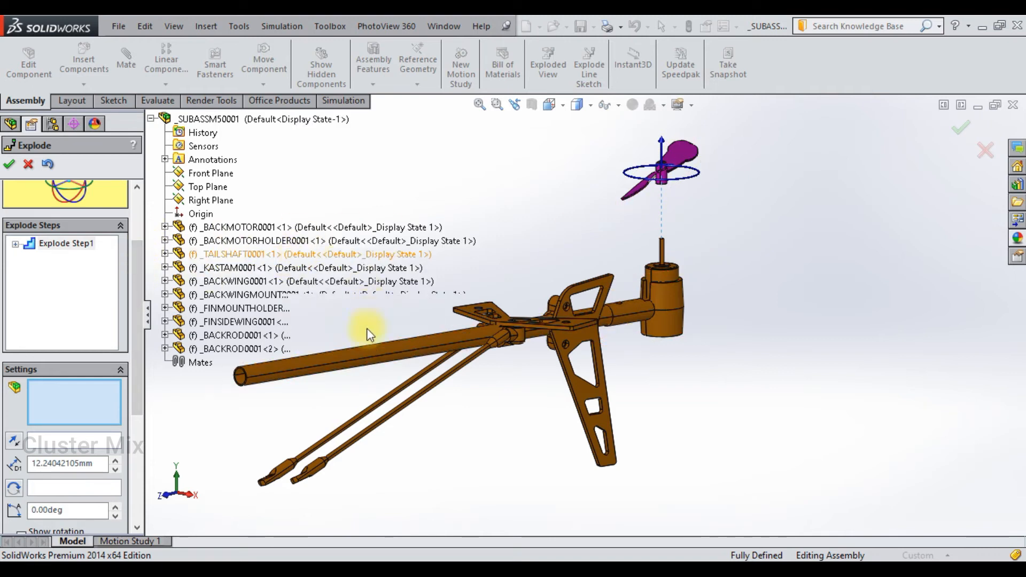
- Explode the tail shaft _TAILSHAFT0001 along the Z axis, away from the tail motor, by about 50 mm
{"action": "left_click", "coordinate": [260, 254]}
{"action": "scroll", "coordinate": [585, 321], "scroll_direction": "up", "scroll_amount": 3}
{"action": "scroll", "coordinate": [541, 323], "scroll_direction": "down", "scroll_amount": 1}
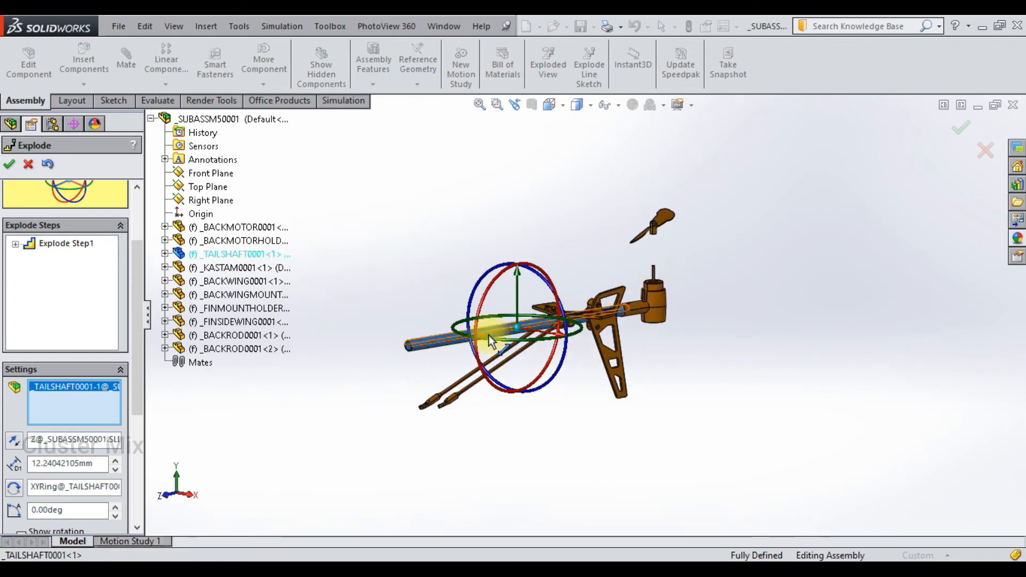
{"action": "scroll", "coordinate": [523, 311], "scroll_direction": "down", "scroll_amount": 3}
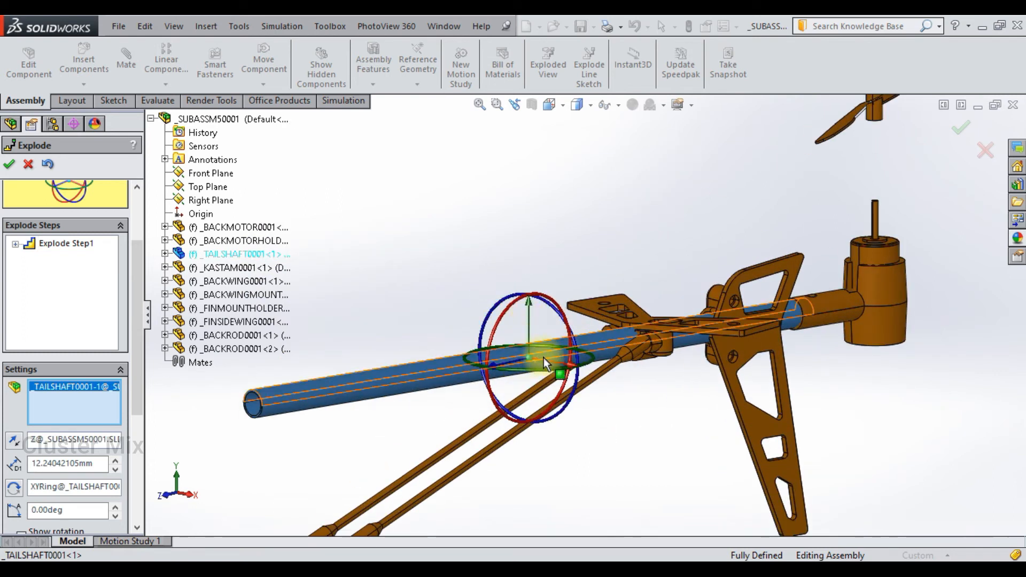
{"action": "left_click_drag", "start_coordinate": [496, 364], "coordinate": [289, 417]}
{"action": "scroll", "coordinate": [537, 326], "scroll_direction": "up", "scroll_amount": 3}
{"action": "scroll", "coordinate": [563, 294], "scroll_direction": "down", "scroll_amount": 2}
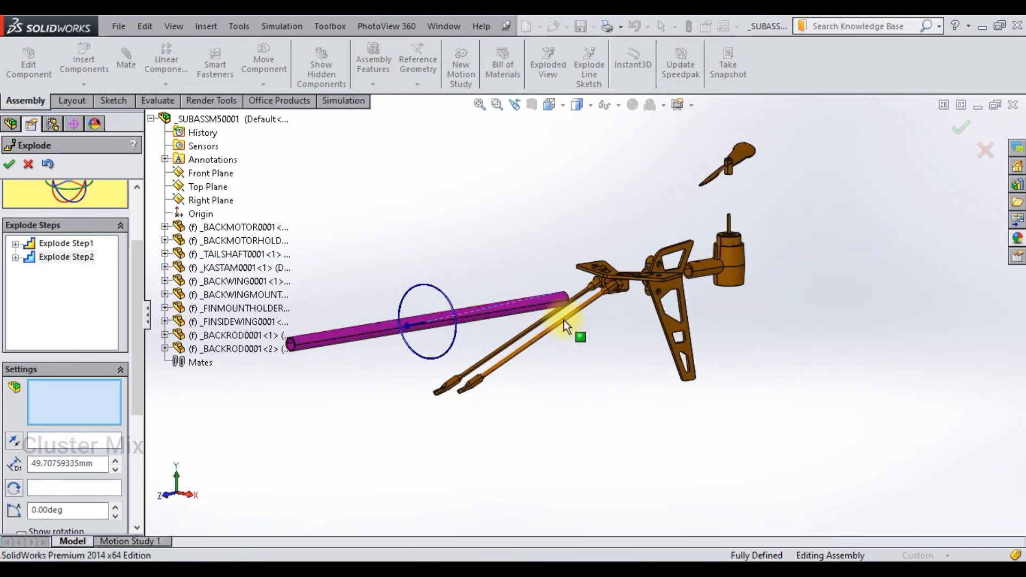
- Explode the first support rod _BACKROD0001<1> downward along the Y axis by about 21 mm
{"action": "left_click", "coordinate": [485, 355]}
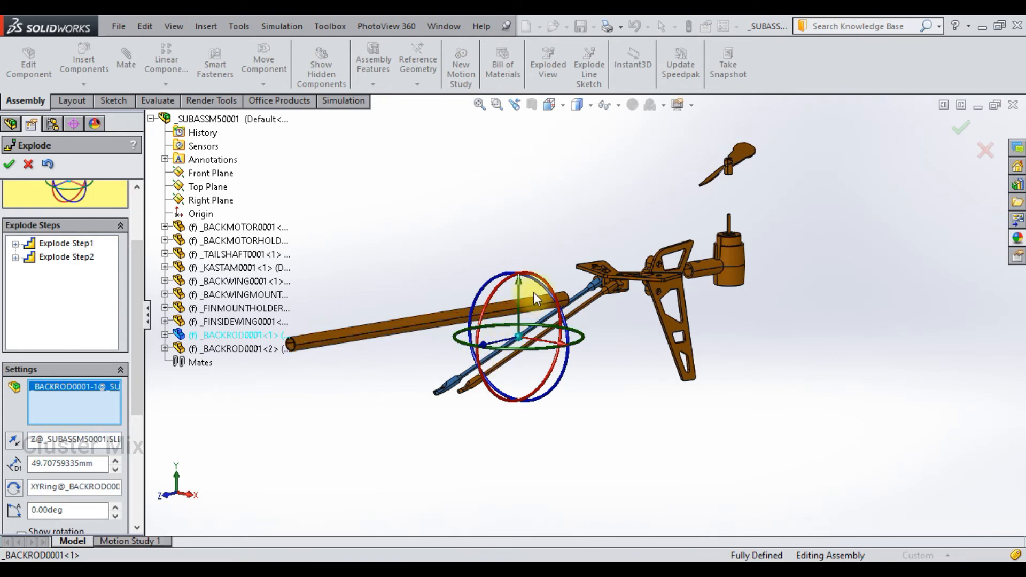
{"action": "scroll", "coordinate": [522, 260], "scroll_direction": "down", "scroll_amount": 2}
{"action": "left_click_drag", "start_coordinate": [523, 322], "coordinate": [524, 469]}
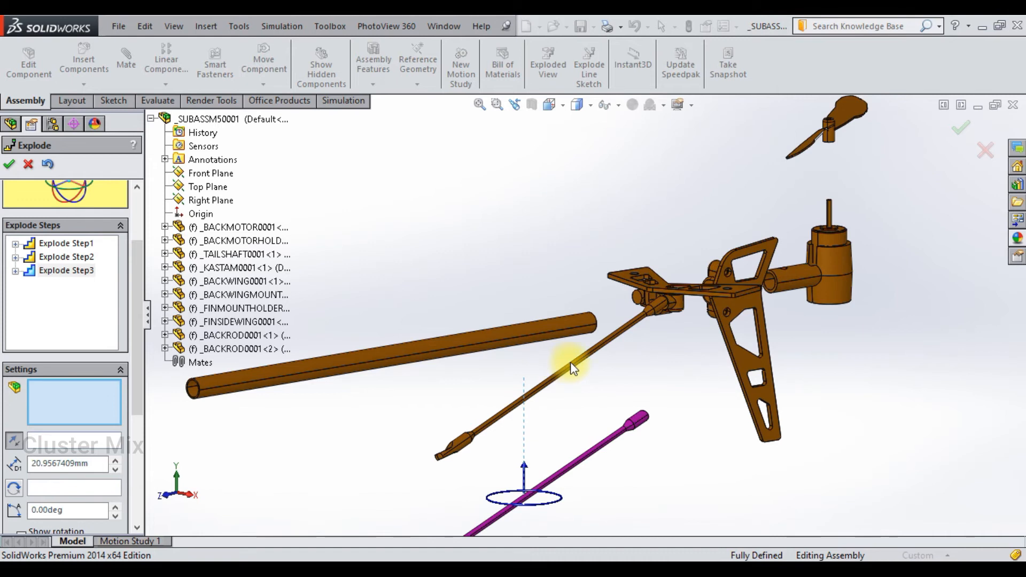
- Explode the motor holder _BACKMOTORHOLDER0001 along the Z axis, away from the tail shaft, by about 38 mm
{"action": "left_click", "coordinate": [268, 246]}
{"action": "scroll", "coordinate": [854, 231], "scroll_direction": "down", "scroll_amount": 4}
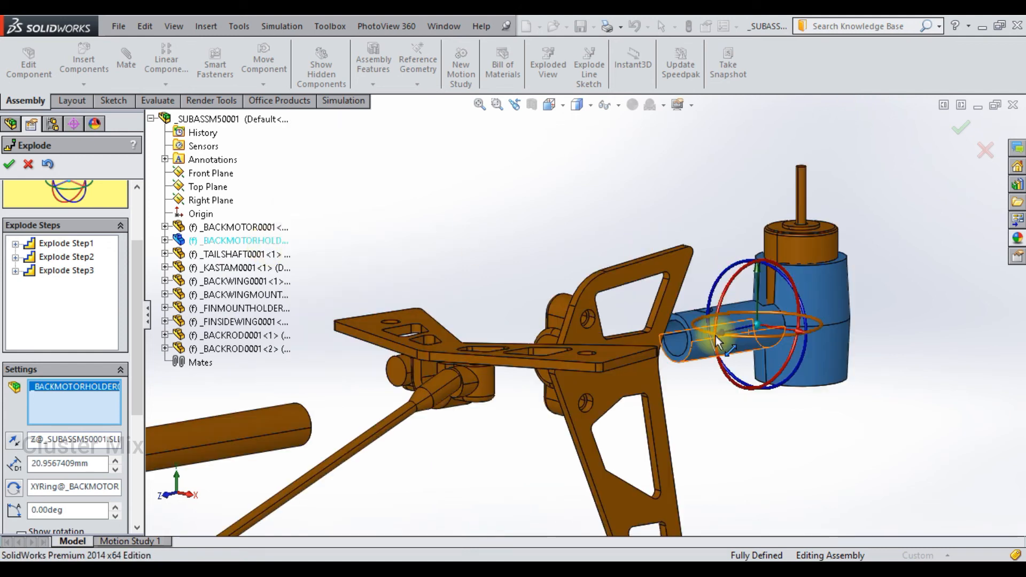
{"action": "left_click_drag", "start_coordinate": [721, 330], "coordinate": [1022, 257]}
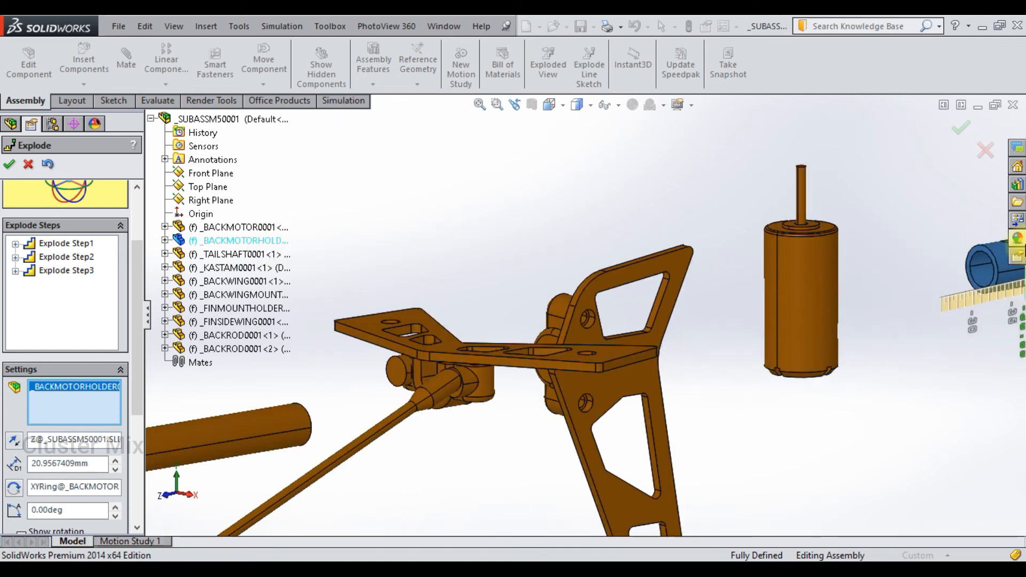
{"action": "scroll", "coordinate": [880, 286], "scroll_direction": "up", "scroll_amount": 4}
{"action": "scroll", "coordinate": [738, 249], "scroll_direction": "up", "scroll_amount": 4}
{"action": "scroll", "coordinate": [537, 380], "scroll_direction": "down", "scroll_amount": 3}
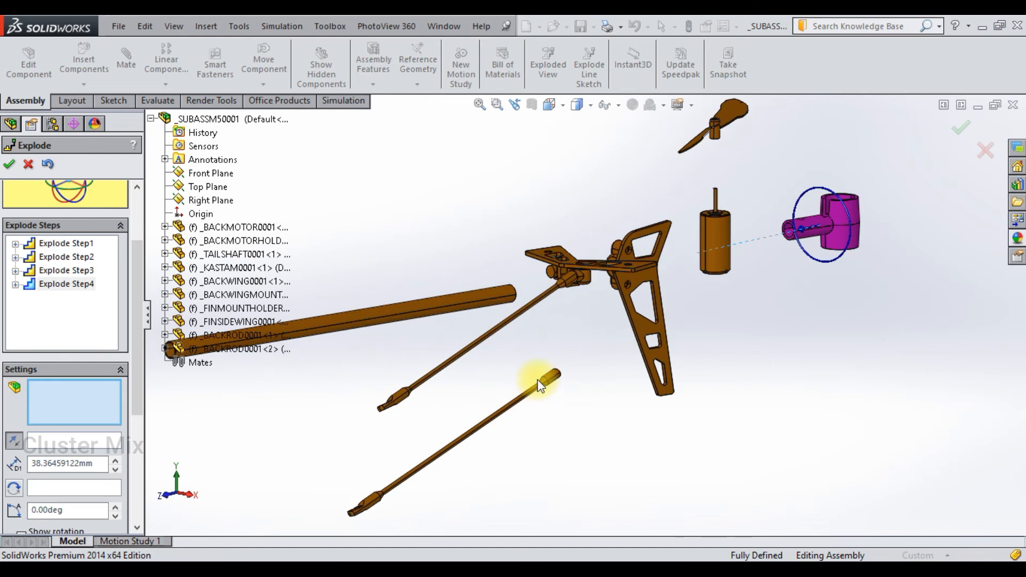
- Explode the back wing upward along Y by about 26 mm and the fin mount holder downward along Y by about 39 mm
{"action": "left_click", "coordinate": [241, 279]}
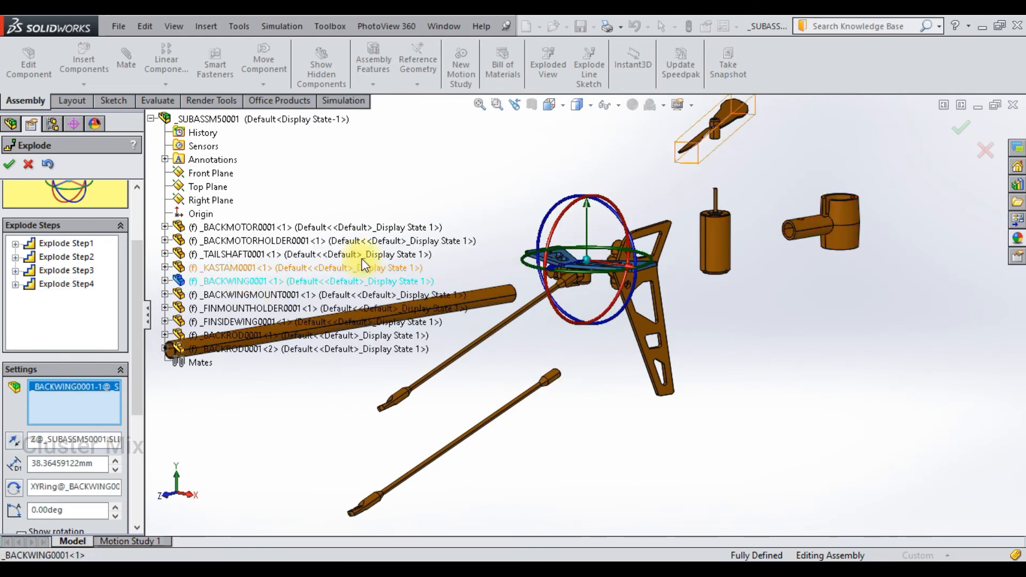
{"action": "left_click_drag", "start_coordinate": [591, 209], "coordinate": [579, 72]}
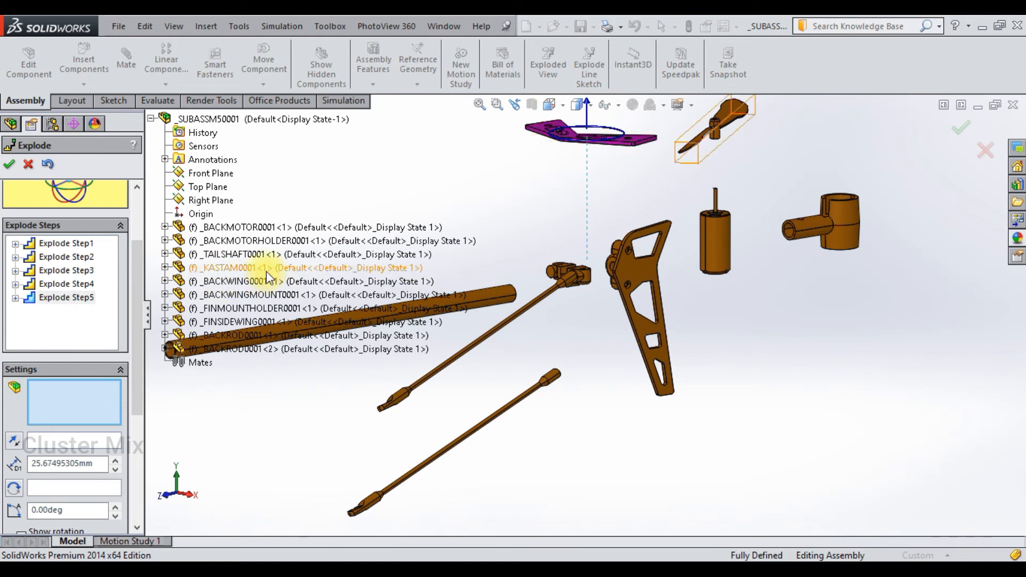
{"action": "left_click", "coordinate": [251, 308]}
{"action": "left_click_drag", "start_coordinate": [618, 208], "coordinate": [625, 399]}
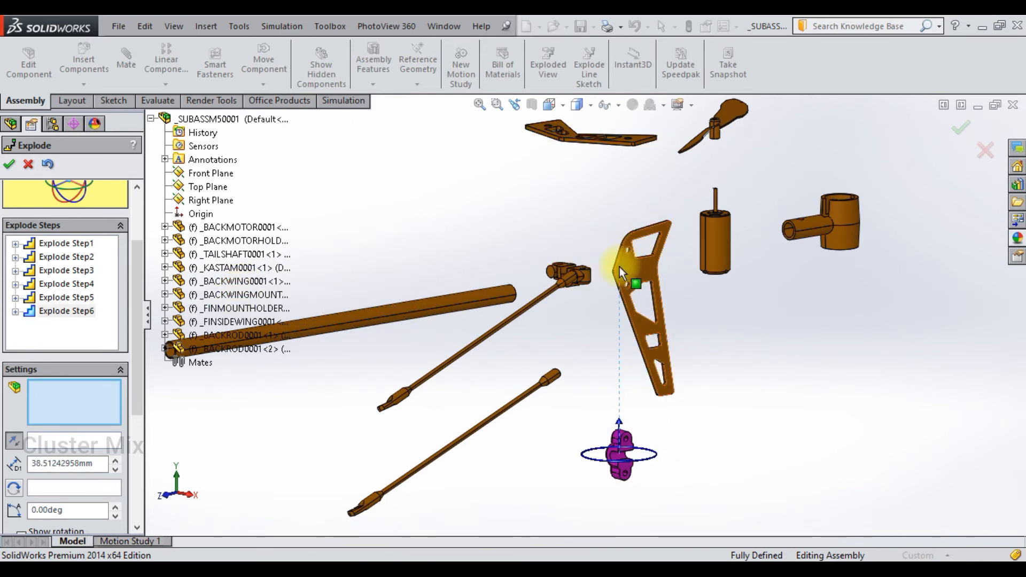
- Explode the fin _FINSIDEWING0001 along the X axis by about 46 mm and accept the exploded view
{"action": "left_click", "coordinate": [230, 320]}
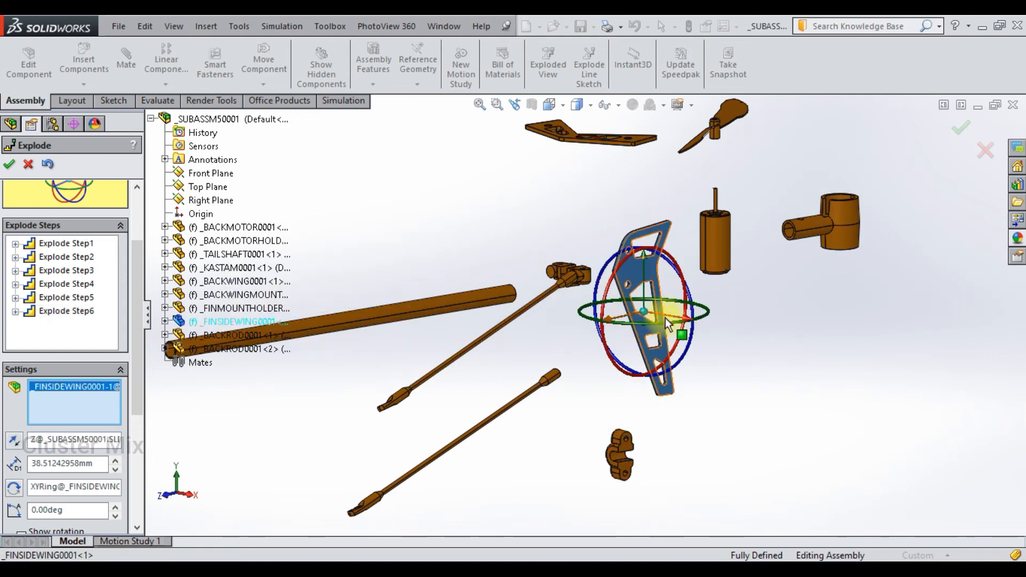
{"action": "left_click_drag", "start_coordinate": [673, 318], "coordinate": [853, 376]}
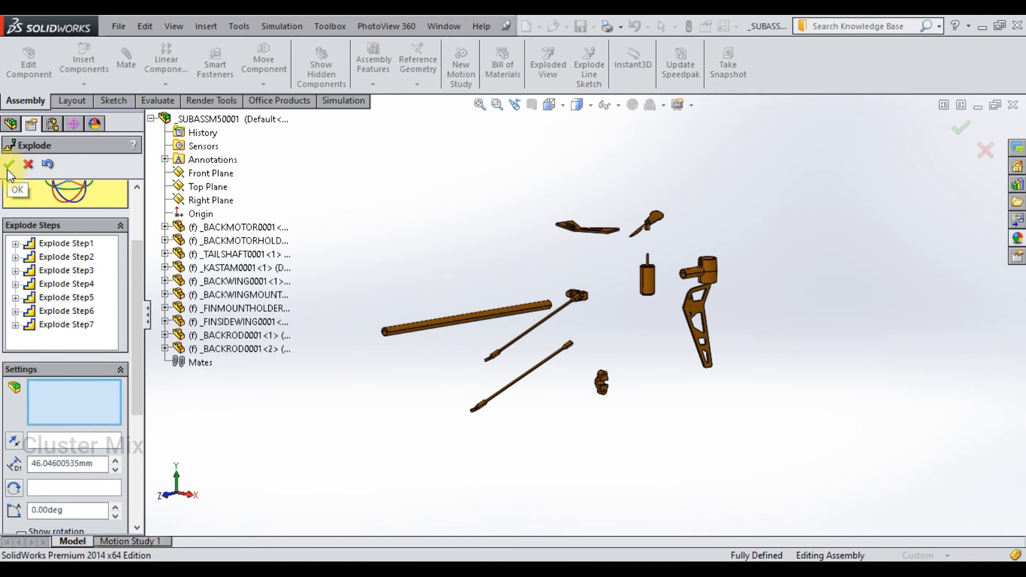
{"action": "left_click", "coordinate": [9, 165]}
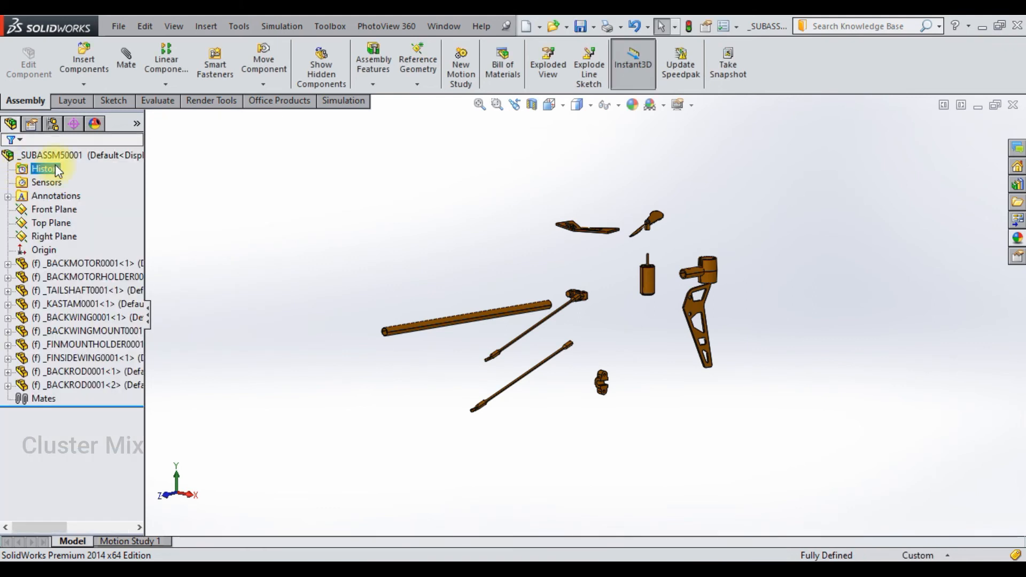
- Collapse the exploded view of the tail subassembly _SUBASSM50001 and save its file
{"action": "left_click", "coordinate": [104, 156]}
{"action": "right_click", "coordinate": [128, 156]}
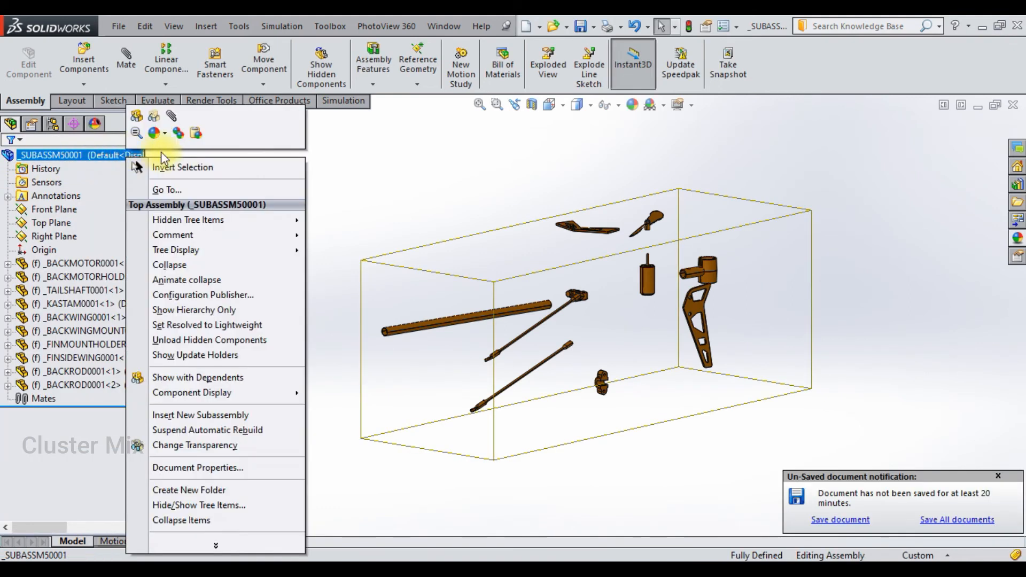
{"action": "left_click", "coordinate": [171, 265]}
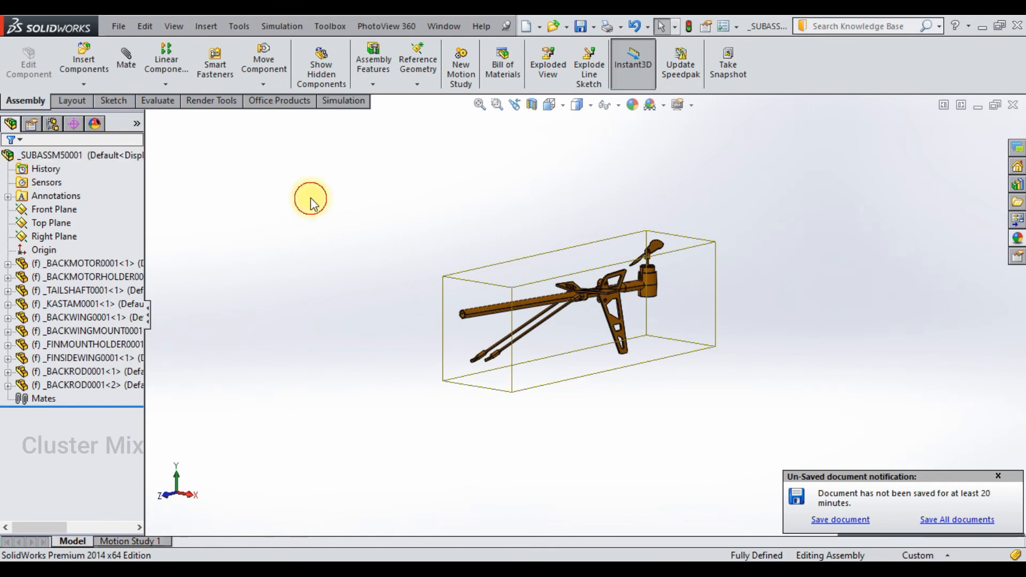
{"action": "left_click", "coordinate": [118, 26]}
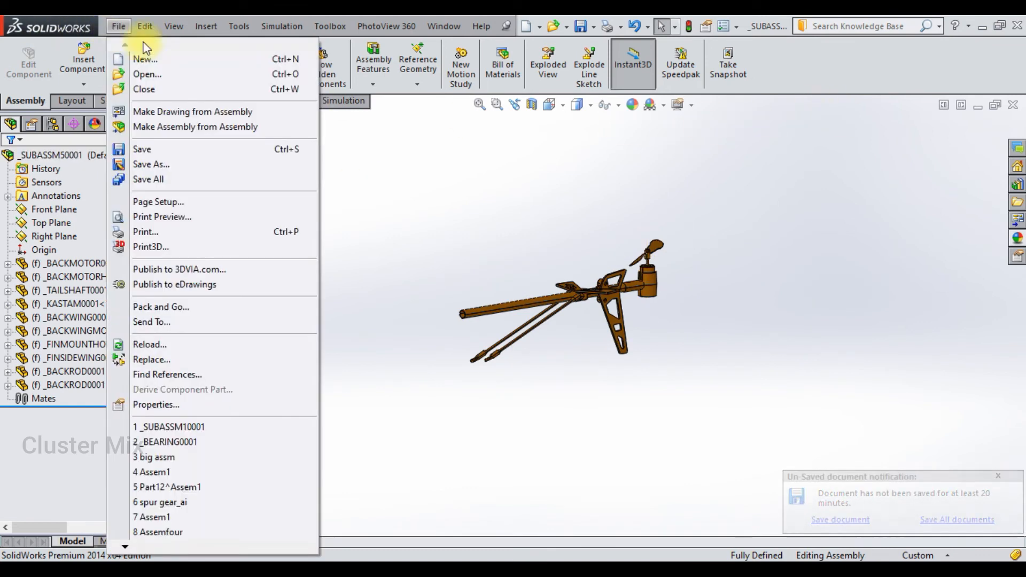
{"action": "left_click", "coordinate": [142, 152]}
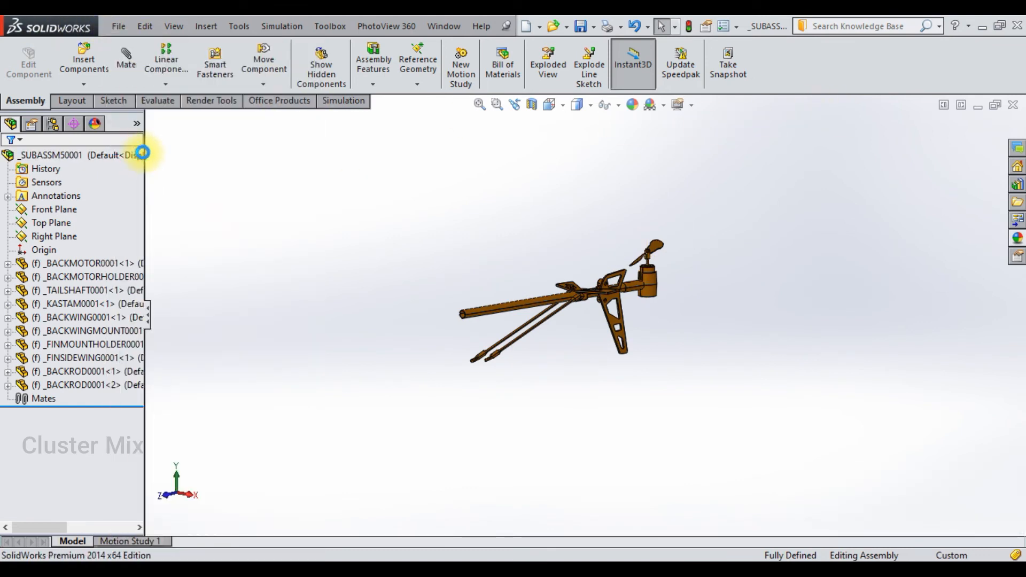
- Close the tail subassembly file _SUBASSM50001 and rebuild the main helicopter assembly with its changes
{"action": "left_click", "coordinate": [118, 26]}
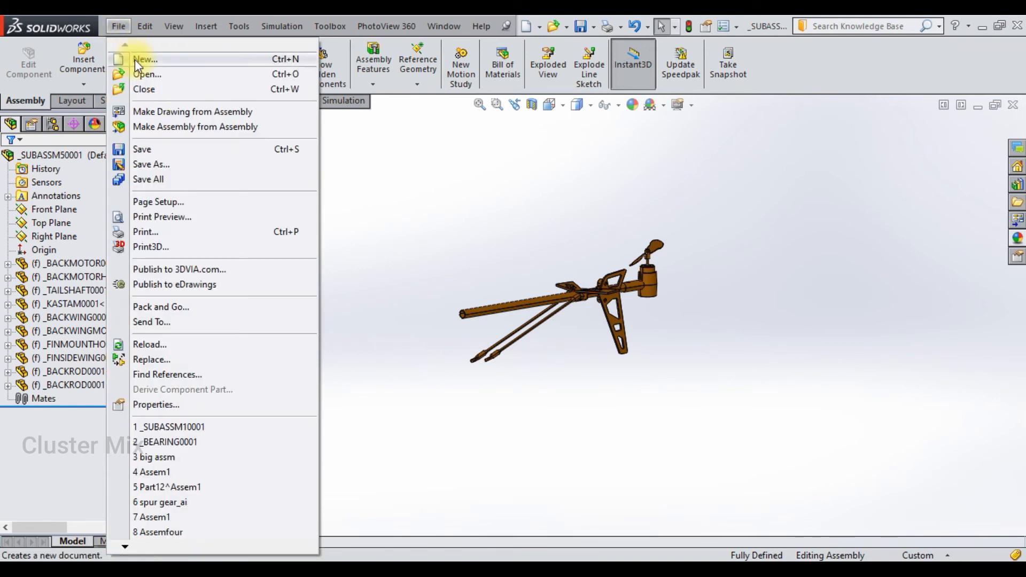
{"action": "left_click", "coordinate": [136, 87]}
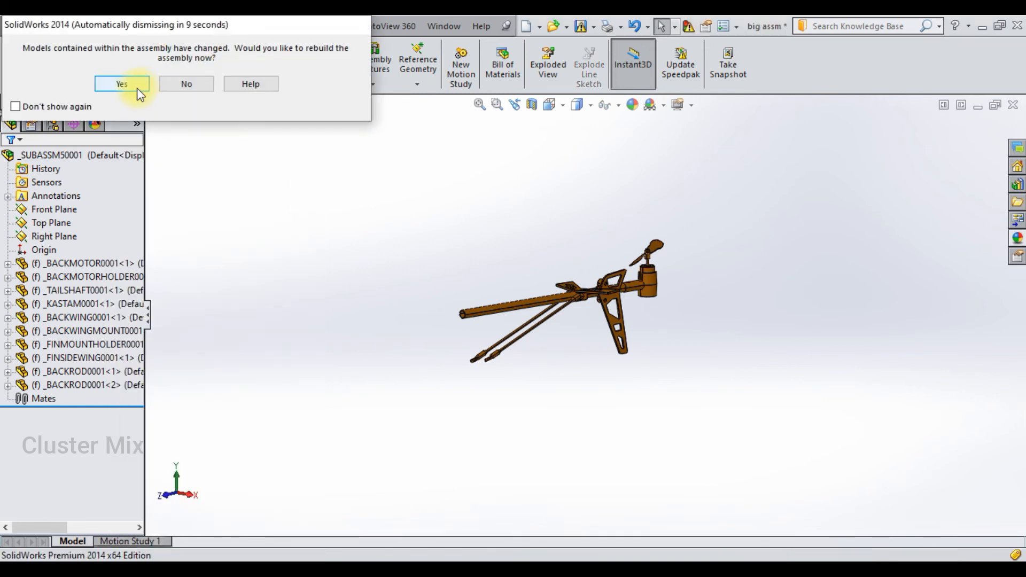
{"action": "left_click", "coordinate": [136, 88]}
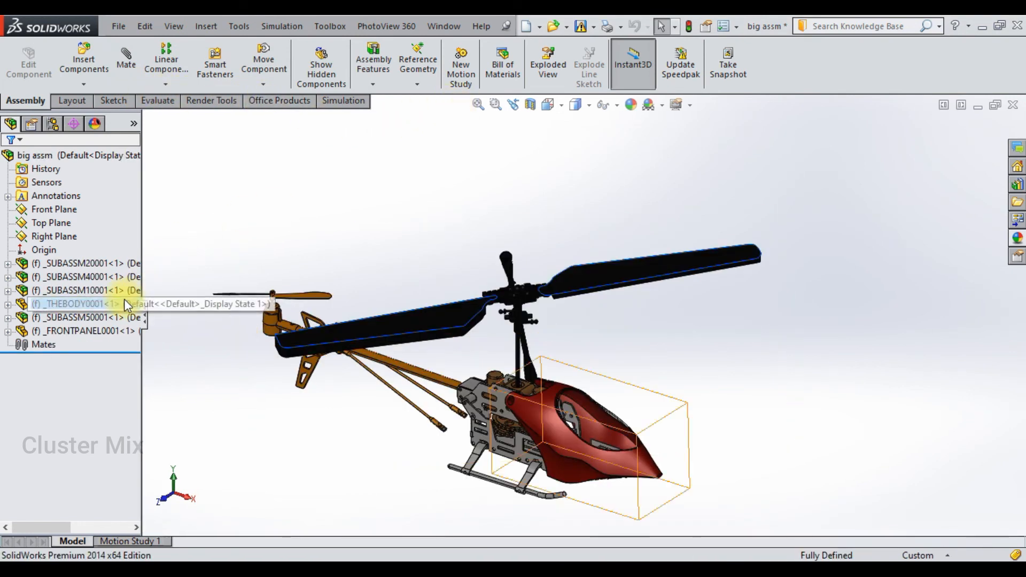
- Start an exploded view of the helicopter assembly and explode the tail subassembly _SUBASSM50001 rearward along the X axis by about 78 mm
{"action": "left_click", "coordinate": [548, 59]}
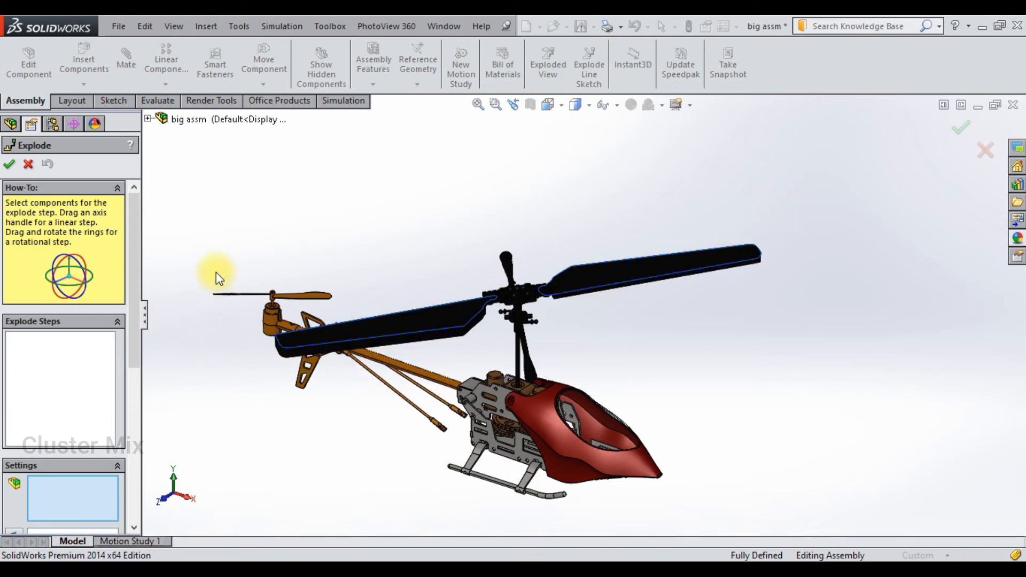
{"action": "left_click", "coordinate": [148, 119]}
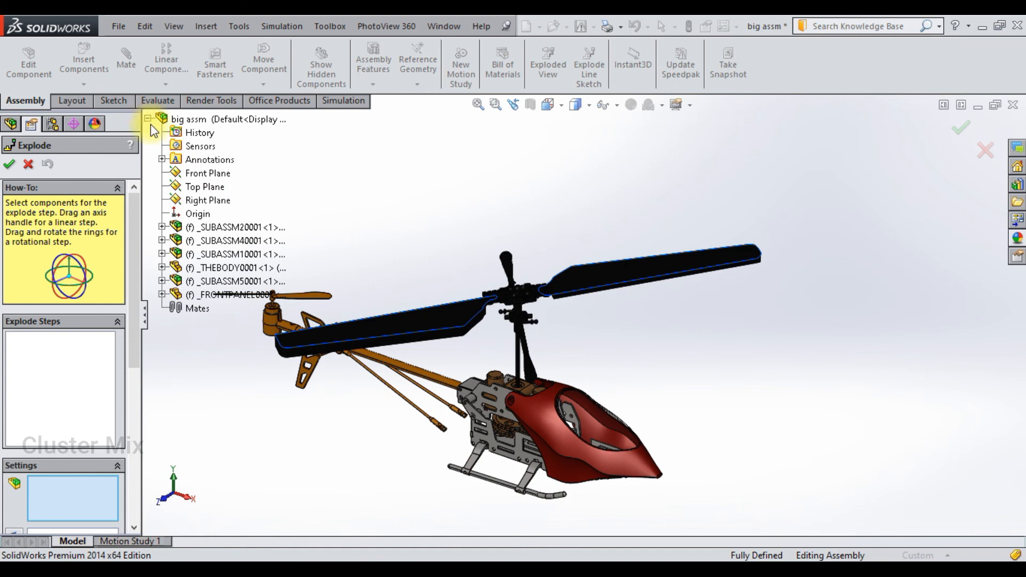
{"action": "left_click", "coordinate": [224, 281]}
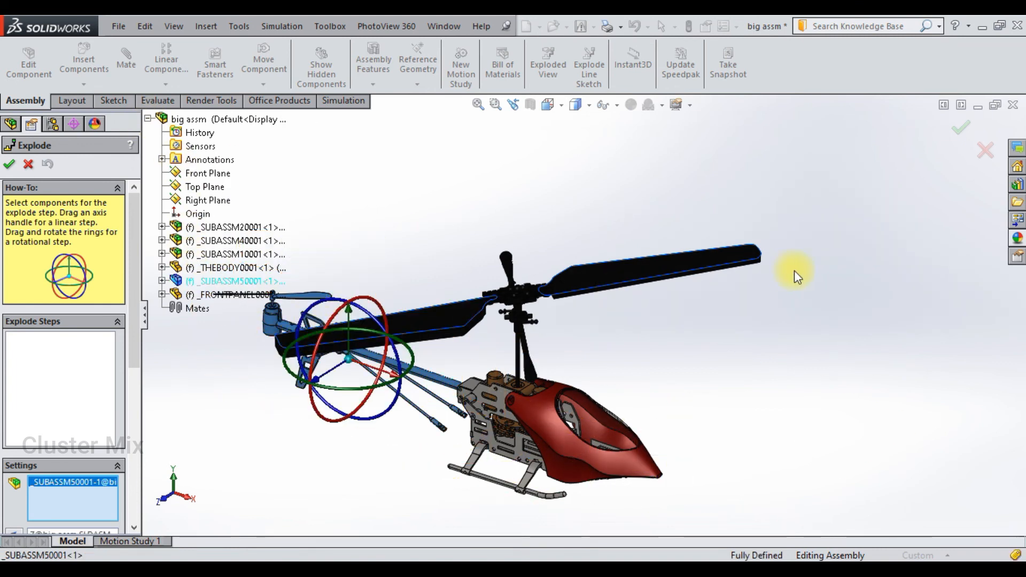
{"action": "scroll", "coordinate": [778, 360], "scroll_direction": "up", "scroll_amount": 3}
{"action": "scroll", "coordinate": [363, 359], "scroll_direction": "down", "scroll_amount": 3}
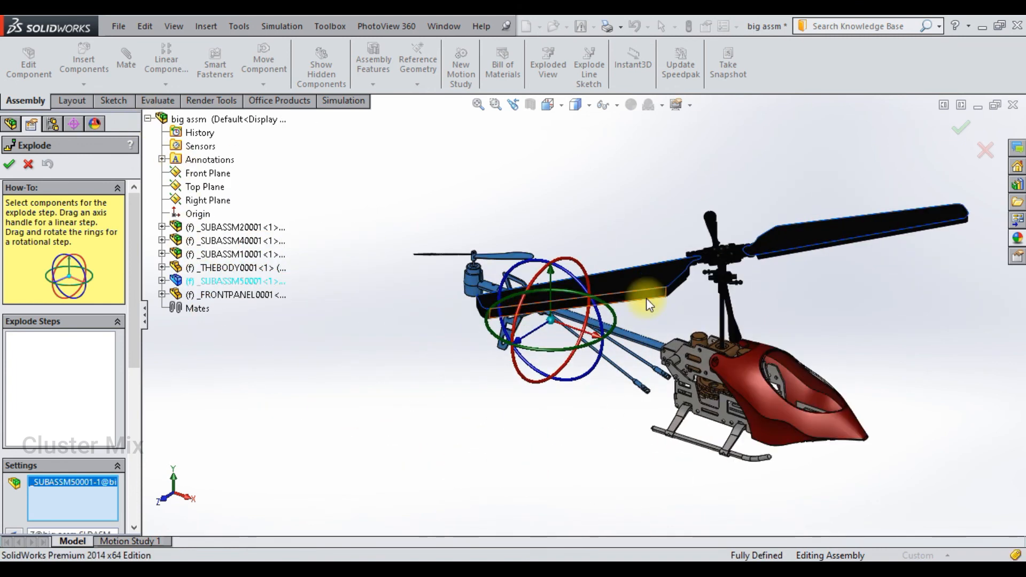
{"action": "scroll", "coordinate": [577, 345], "scroll_direction": "down", "scroll_amount": 1}
{"action": "left_click_drag", "start_coordinate": [572, 339], "coordinate": [384, 276]}
{"action": "scroll", "coordinate": [730, 367], "scroll_direction": "up", "scroll_amount": 2}
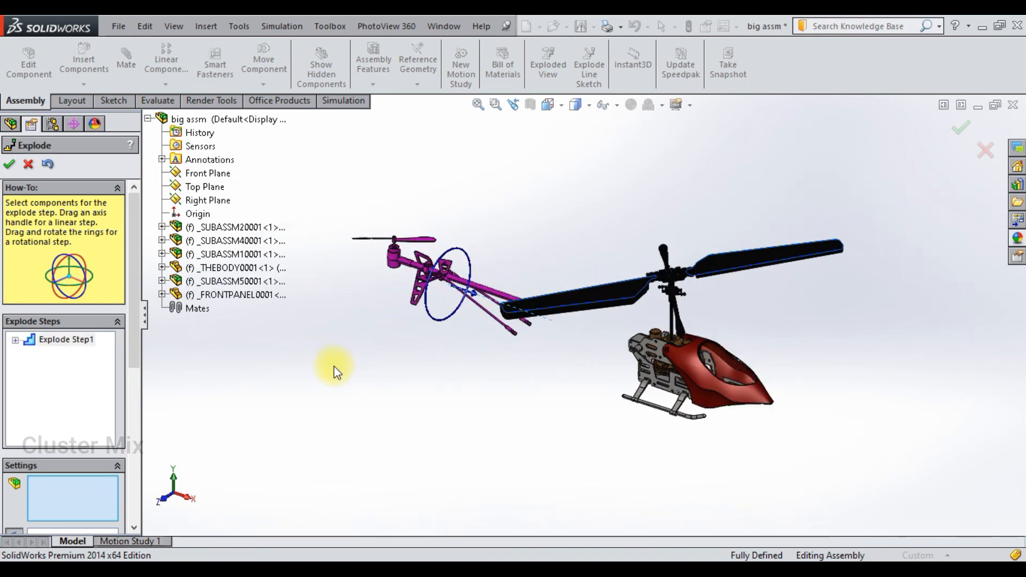
{"action": "left_click_drag", "start_coordinate": [137, 316], "coordinate": [130, 482]}
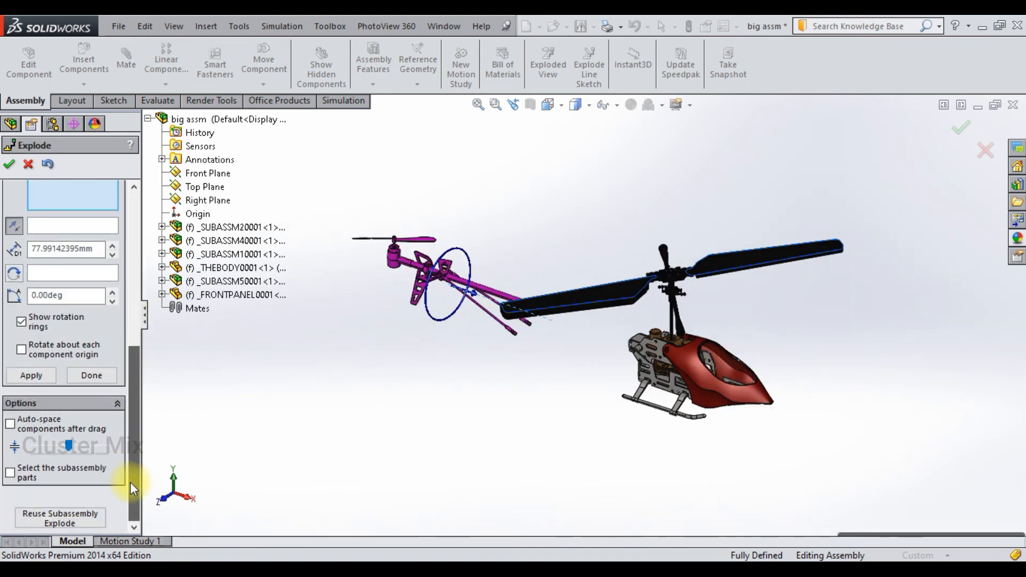
{"action": "left_click", "coordinate": [76, 519]}
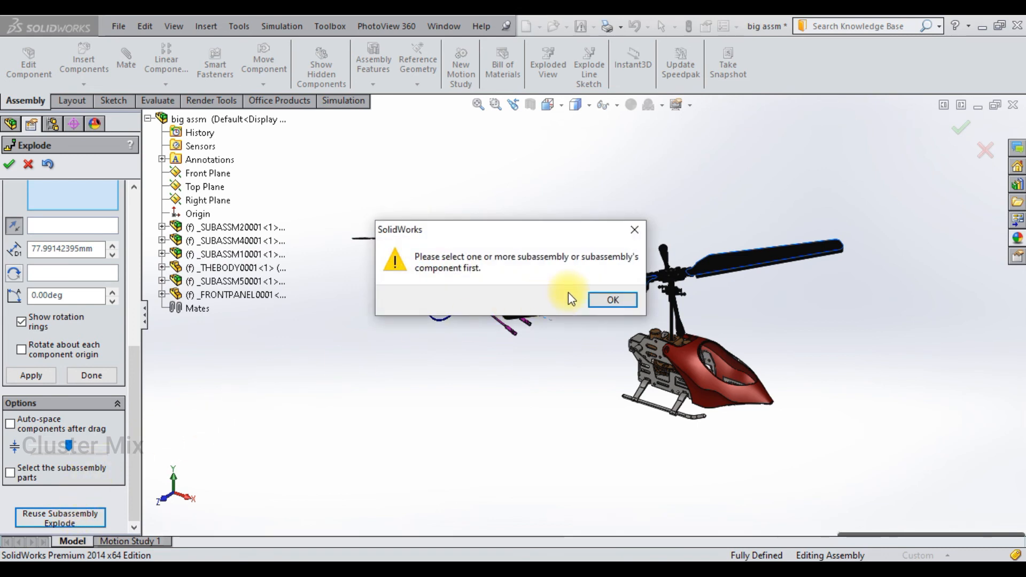
{"action": "left_click", "coordinate": [613, 299]}
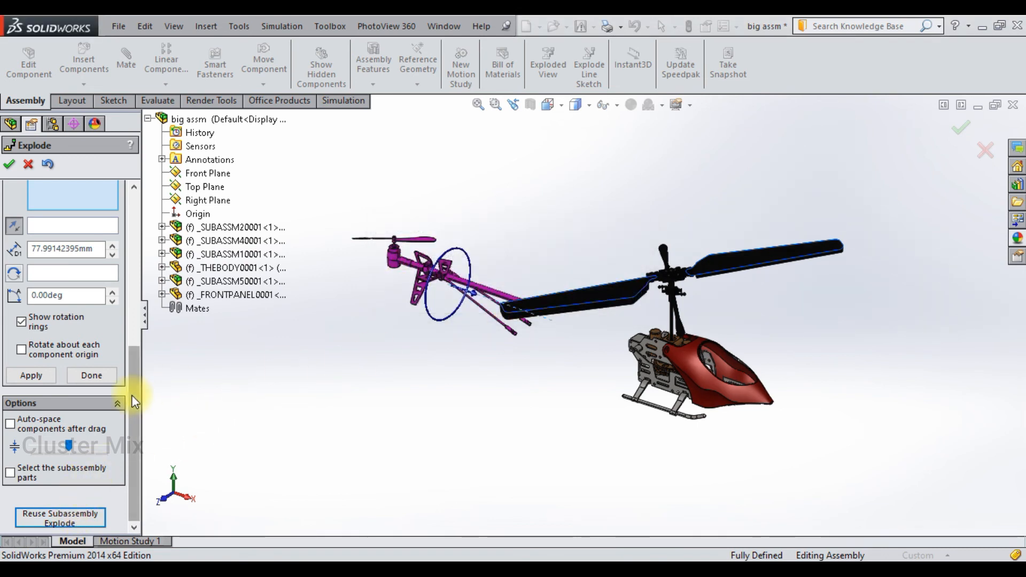
- Reuse the tail subassembly's own explode for Explode Step1 in the helicopter assembly and accept the exploded view
{"action": "left_click_drag", "start_coordinate": [132, 395], "coordinate": [133, 349]}
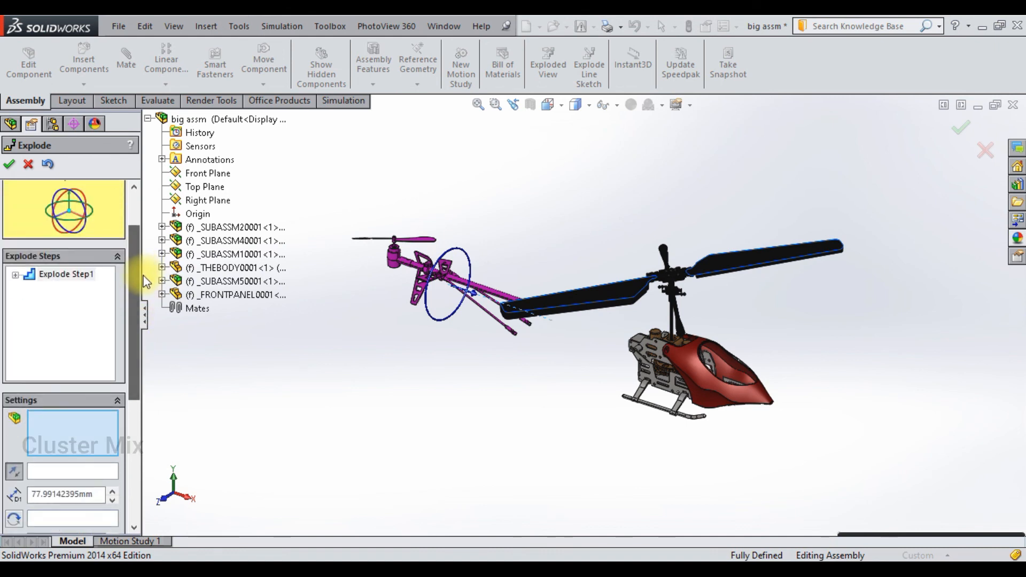
{"action": "left_click", "coordinate": [48, 276]}
{"action": "left_click_drag", "start_coordinate": [134, 299], "coordinate": [134, 446]}
{"action": "left_click", "coordinate": [89, 509]}
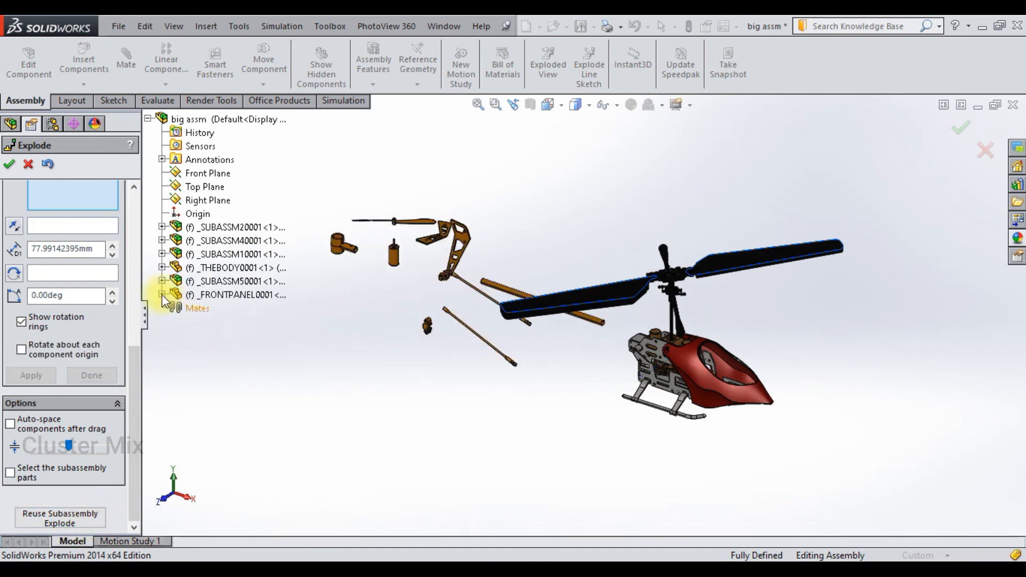
{"action": "left_click", "coordinate": [9, 166]}
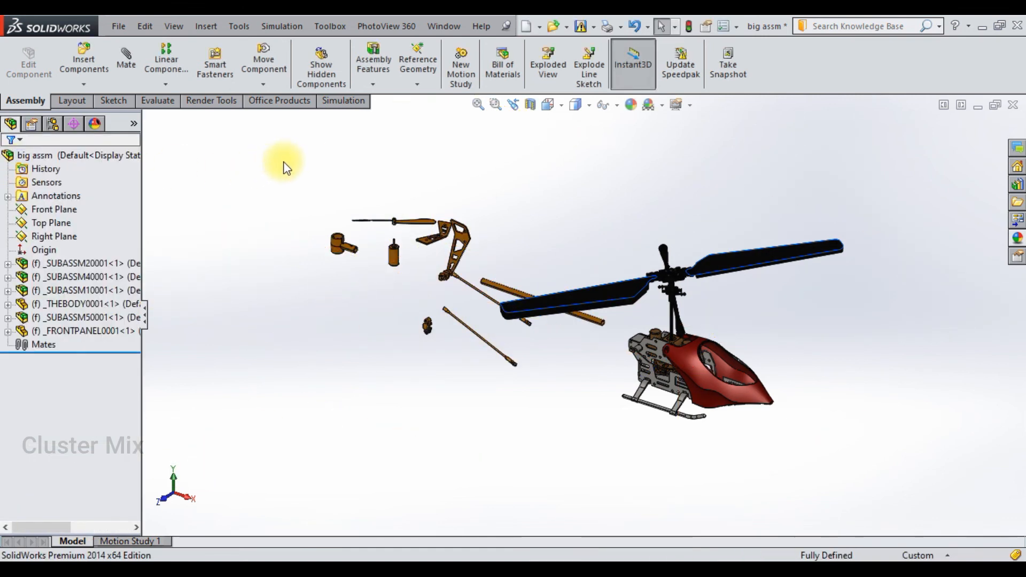
- Play the helicopter assembly's exploded-view animation at half speed and close the animation controller
{"action": "left_click", "coordinate": [218, 44]}
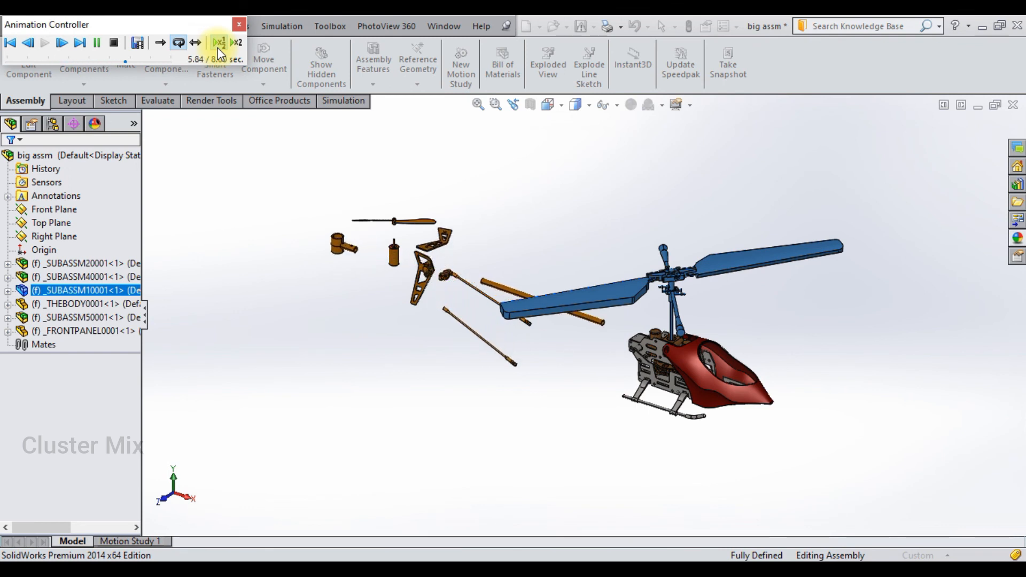
{"action": "left_click", "coordinate": [239, 25]}
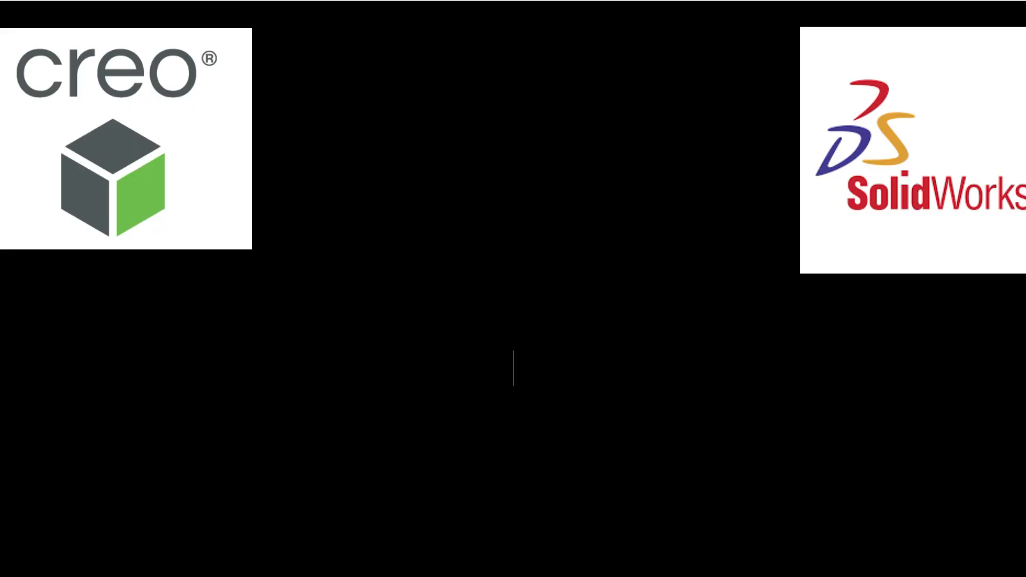